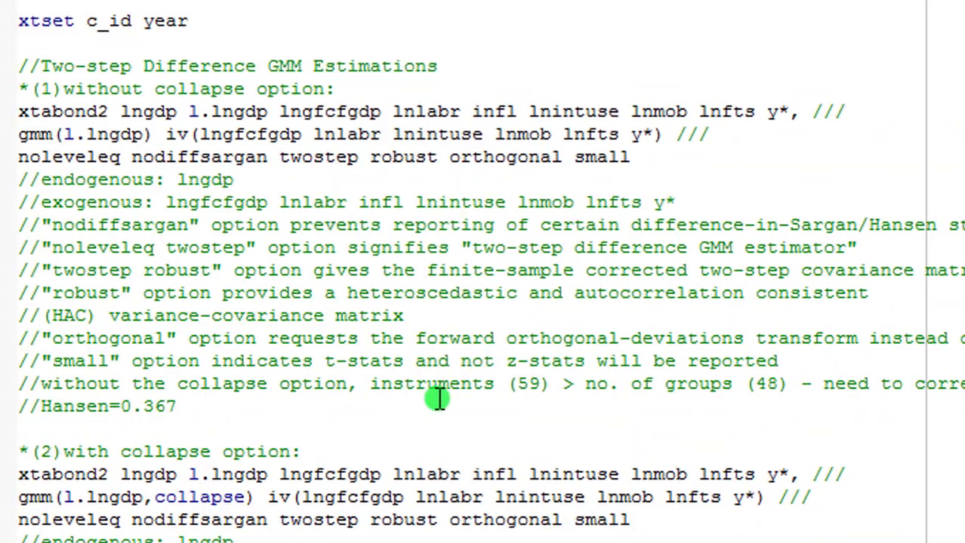
- Review the do-file's two-step difference GMM specifications, from the model without the collapse option through the one with infl as additional instrument
scroll(482, 272, down, 13)
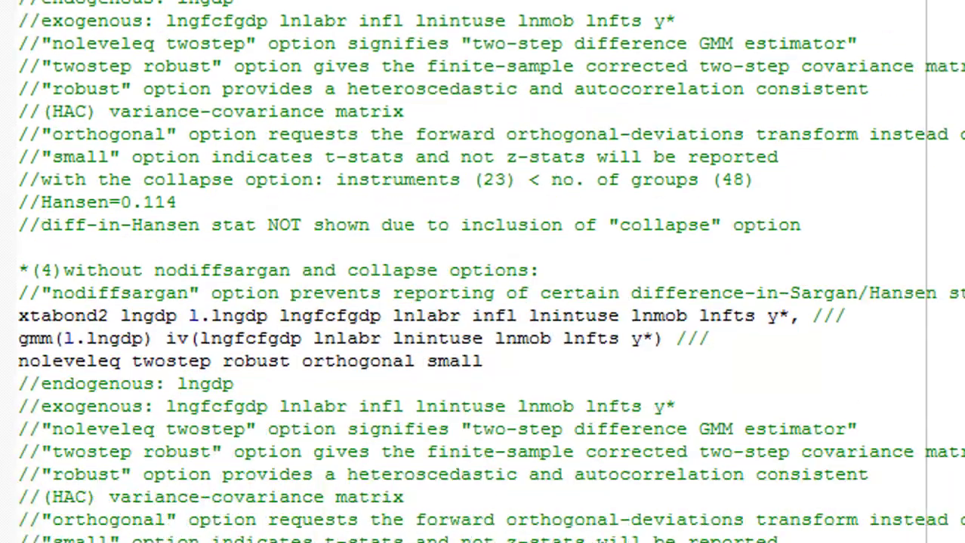
scroll(483, 272, down, 7)
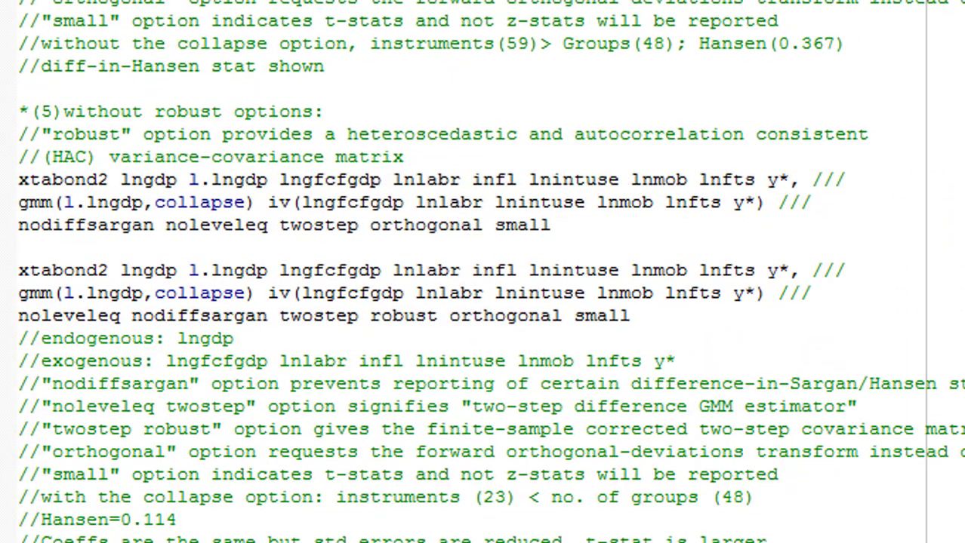
scroll(482, 272, down, 12)
scroll(483, 272, down, 5)
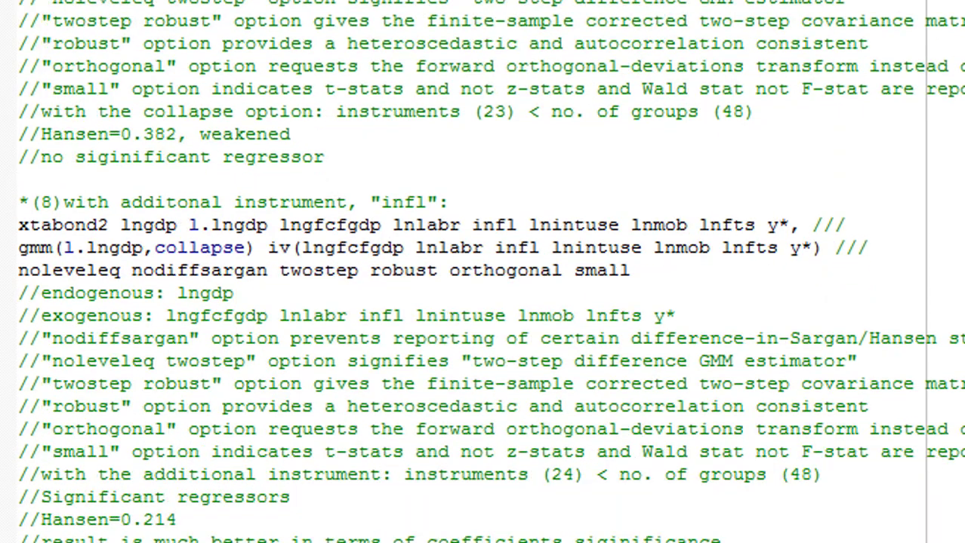
scroll(482, 272, down, 2)
scroll(483, 272, up, 18)
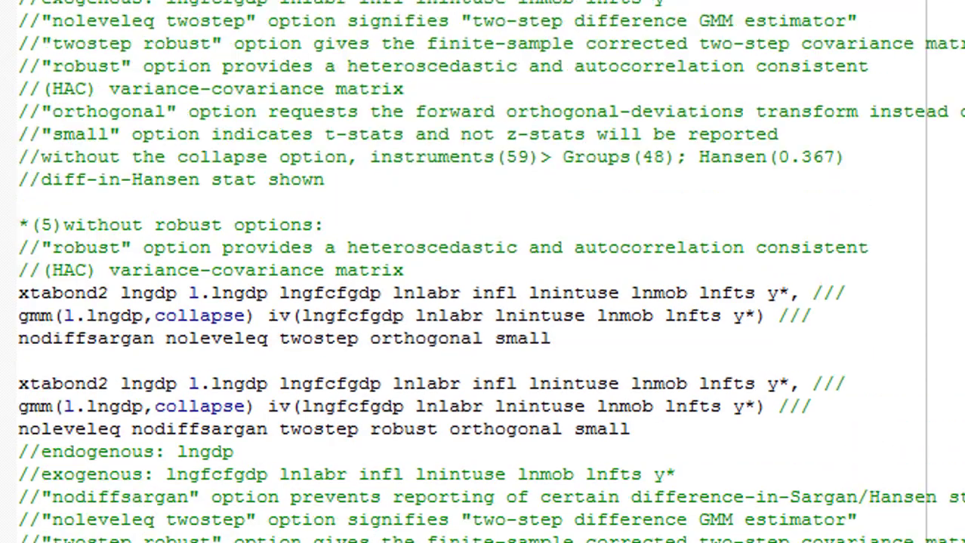
scroll(482, 272, up, 6)
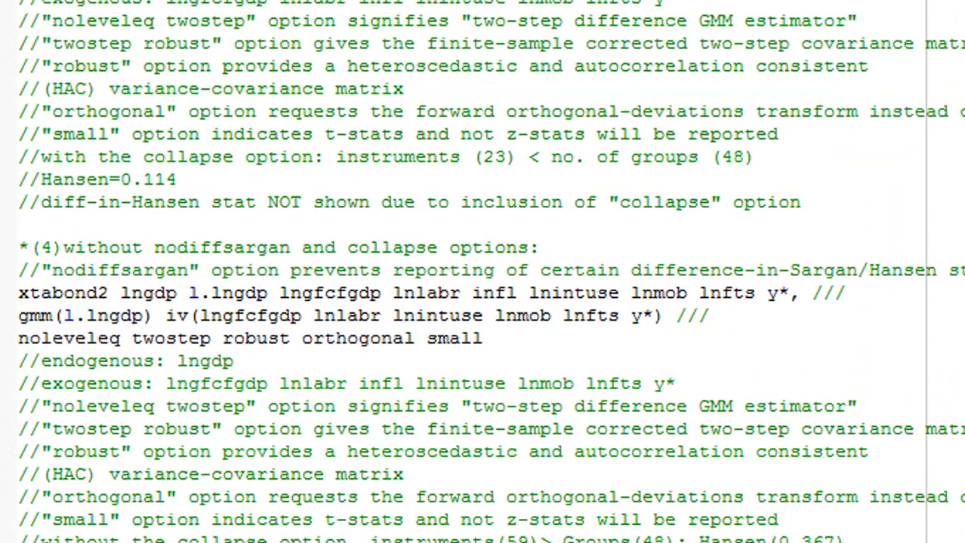
scroll(483, 272, up, 9)
scroll(482, 271, up, 3)
scroll(483, 271, up, 1)
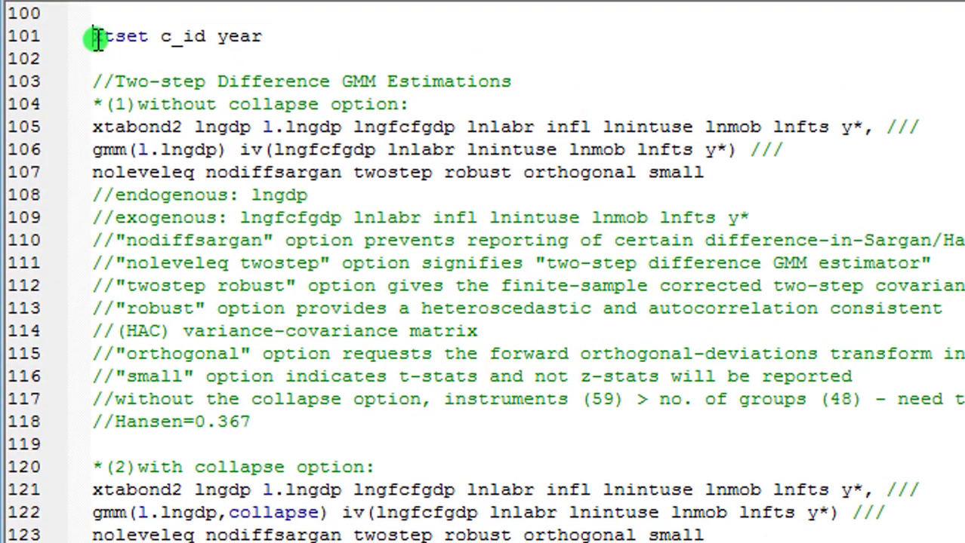
- Run the do-file line xtset c_id year to declare the panel structure, and highlight its output
key(shift+Down)
key(ctrl+d)
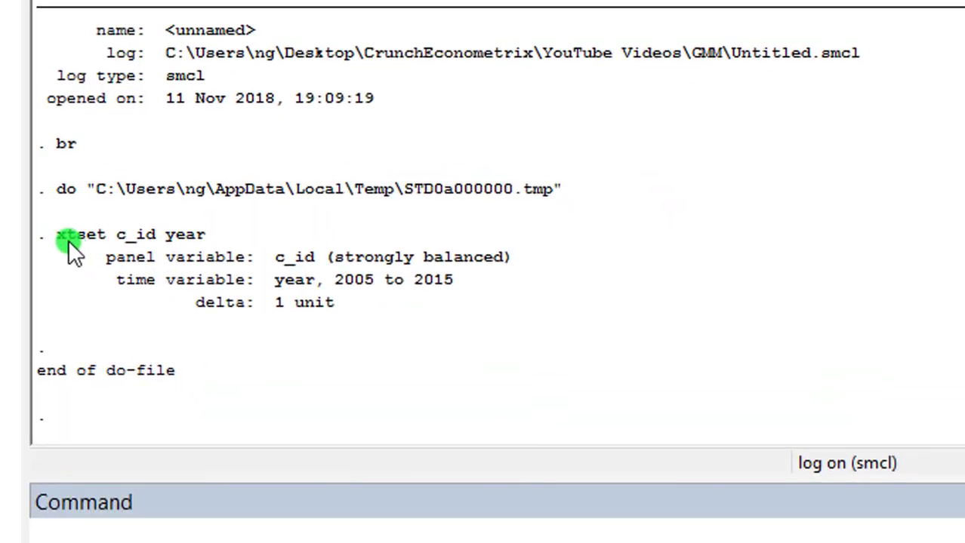
drag(60, 237, 336, 304)
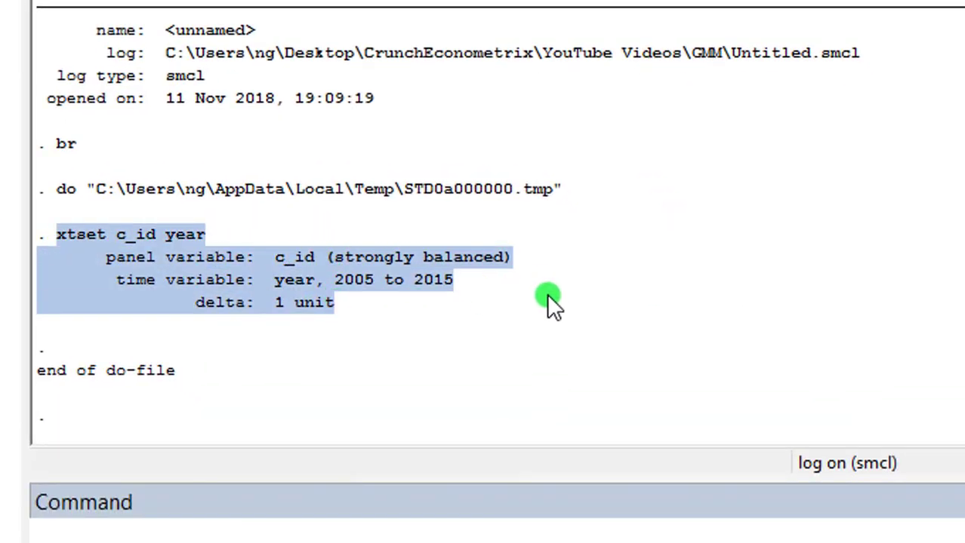
click(343, 301)
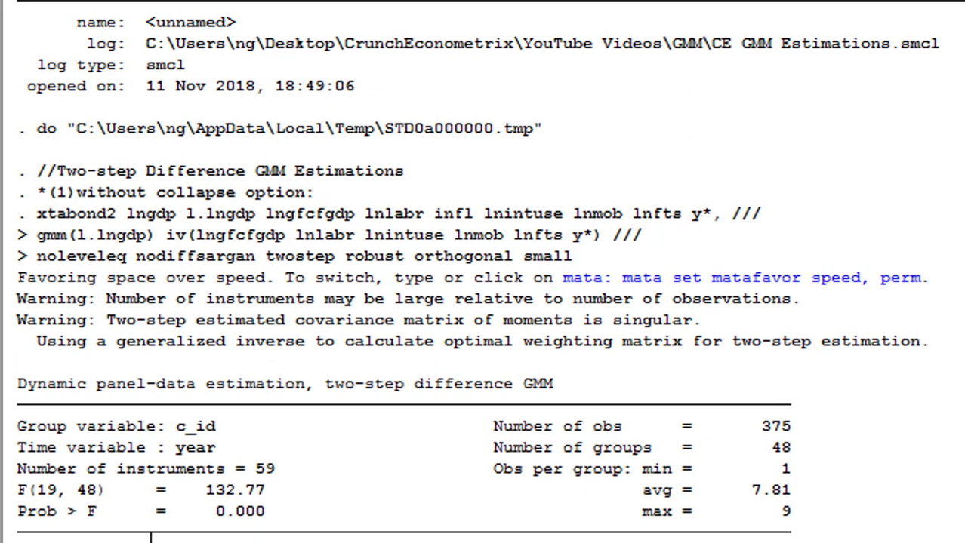
- Examine the logged results of model (1) without the collapse option: command, instrument and group counts, coefficients, and AR, Sargan and Hansen tests
scroll(155, 25, down, 2)
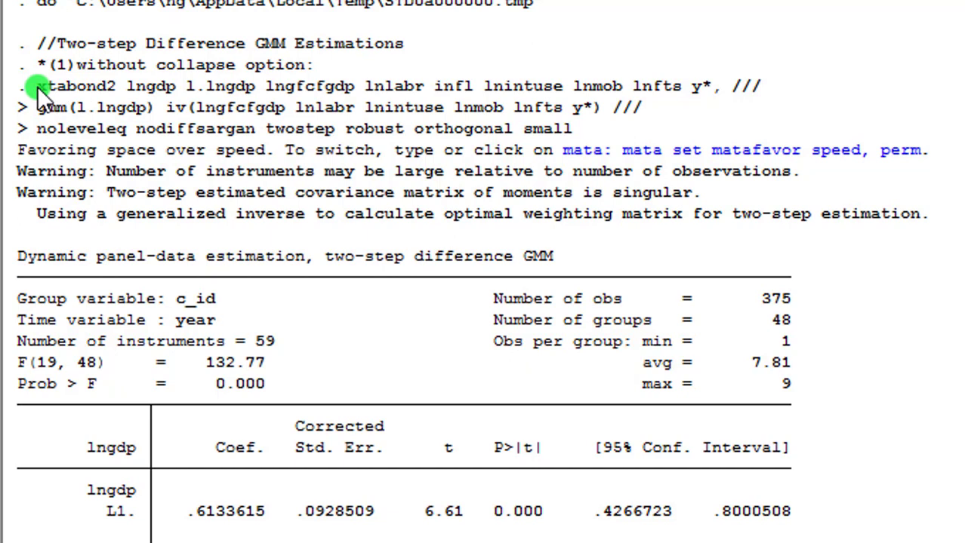
drag(37, 86, 588, 126)
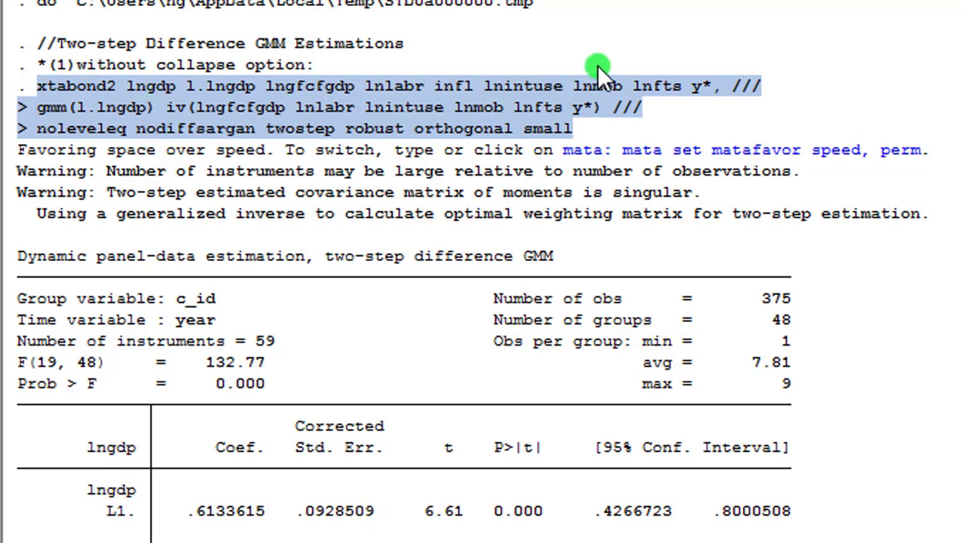
drag(616, 84, 670, 128)
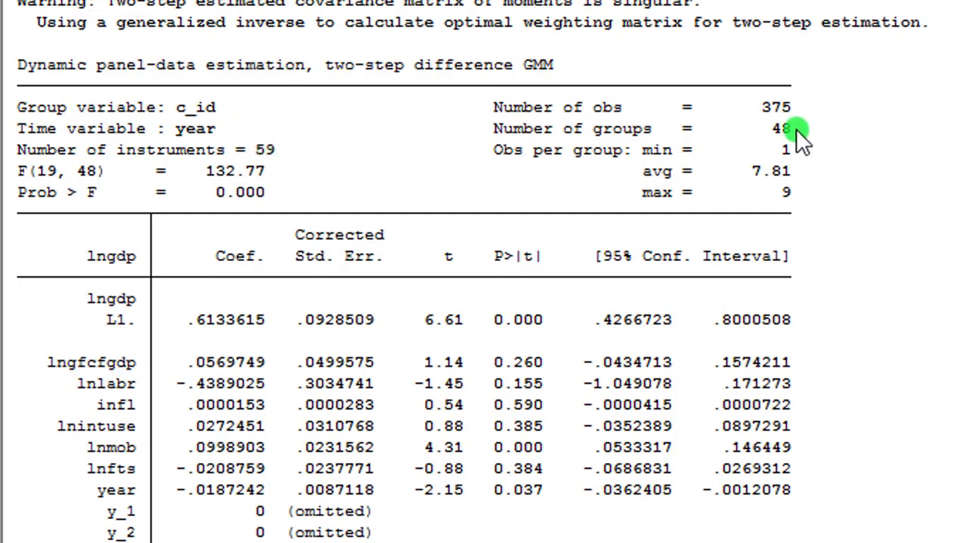
scroll(468, 272, down, 9)
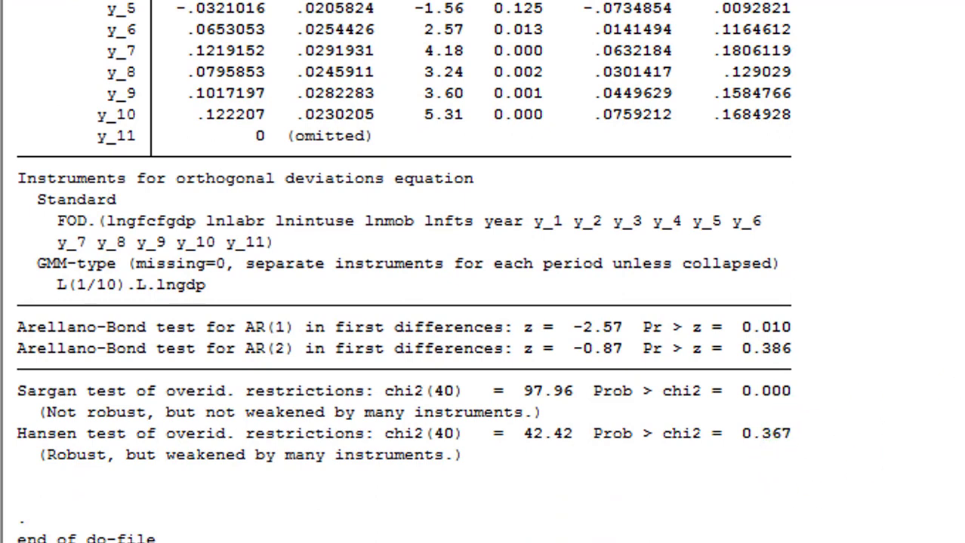
scroll(404, 272, up, 9)
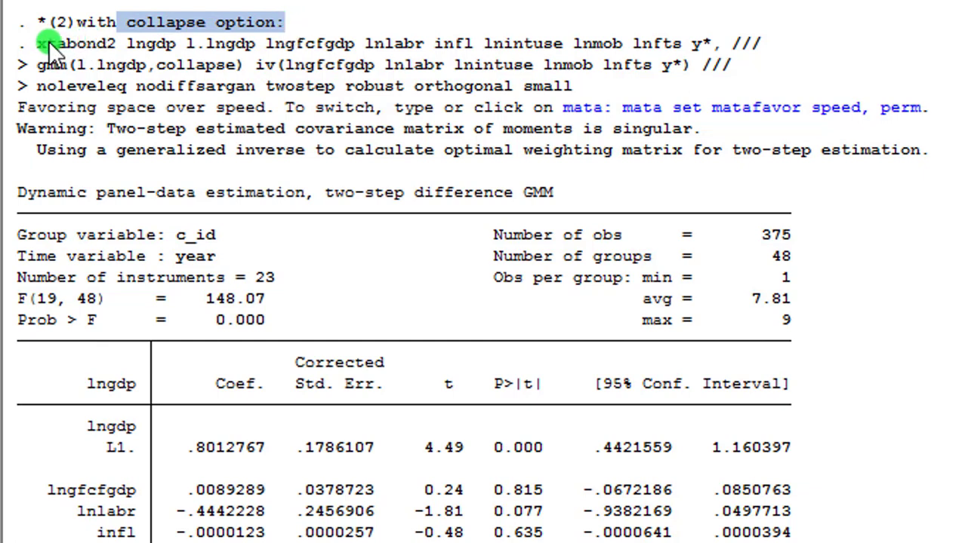
- Examine the logged results of model (2) with the collapse option, highlighting its xtabond2 command and checking instruments, coefficients and diagnostic tests
drag(40, 44, 567, 89)
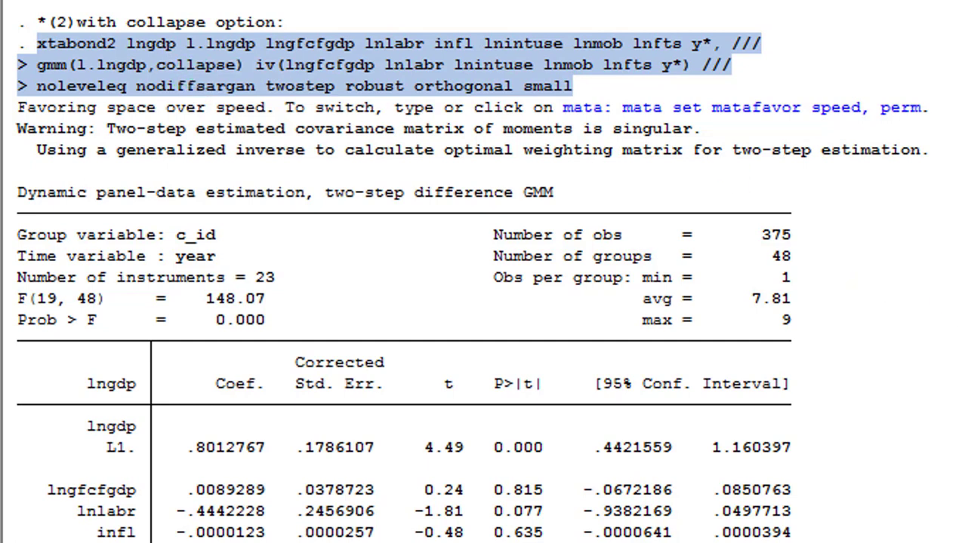
scroll(471, 272, down, 3)
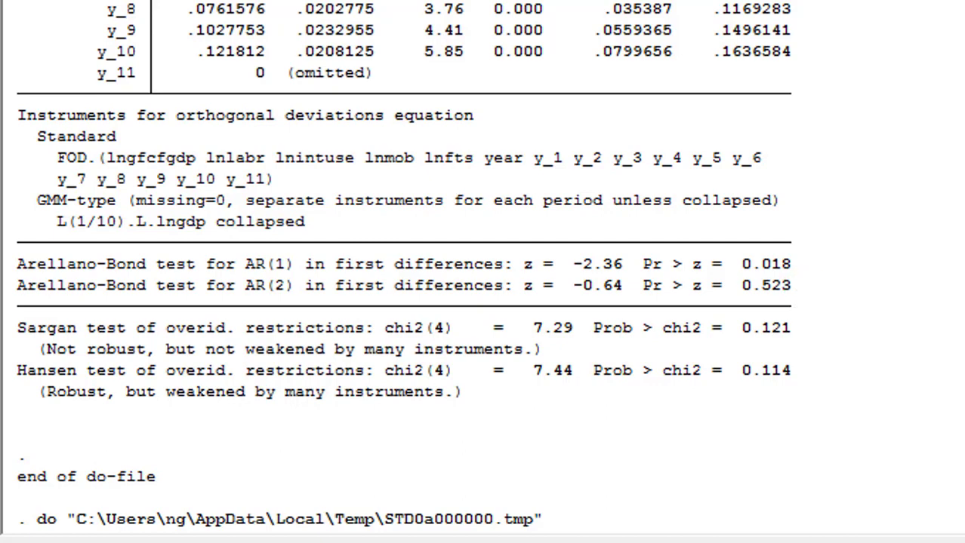
scroll(403, 272, up, 4)
scroll(228, 242, up, 4)
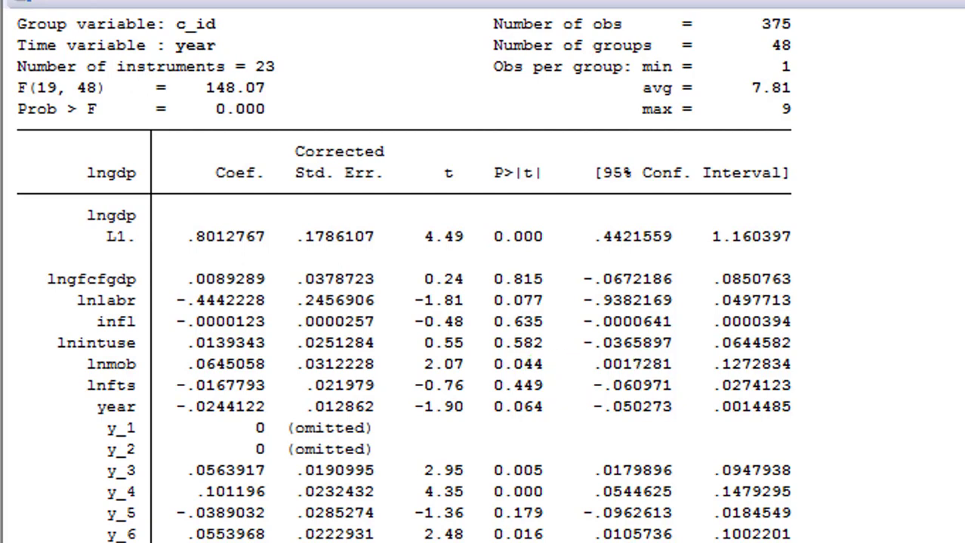
scroll(604, 215, up, 1)
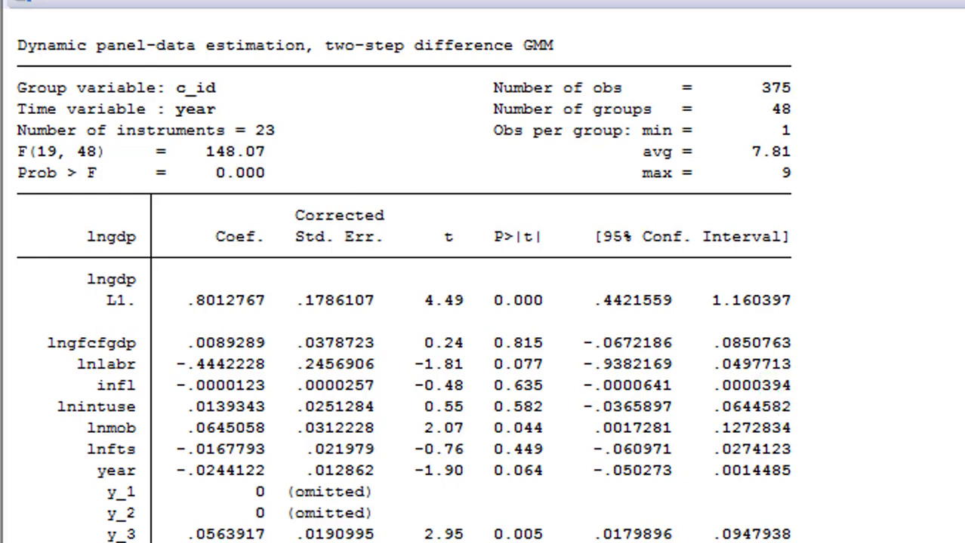
scroll(403, 279, down, 6)
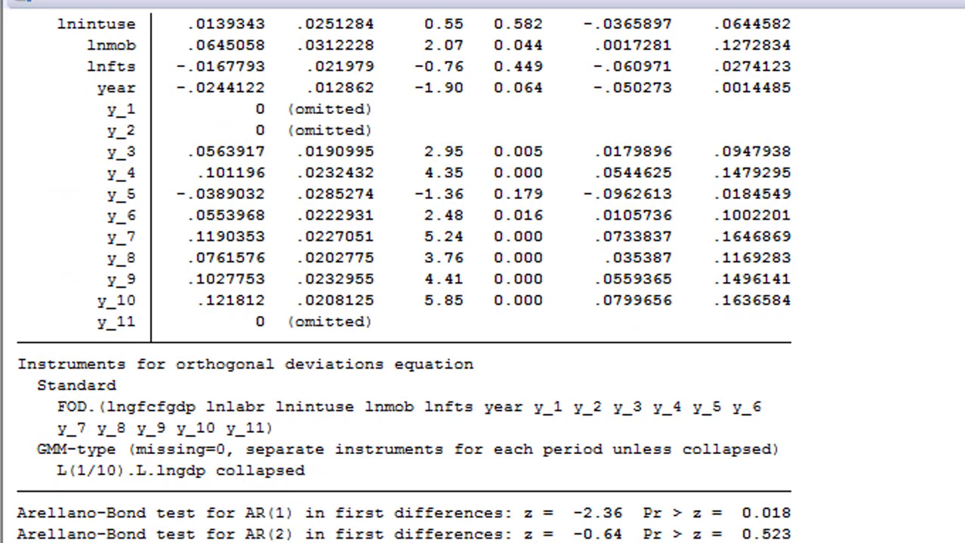
- Examine the logged results of model (3) without nodiffsargan but with collapse, highlighting its command and checking coefficients and diagnostic tests
scroll(403, 279, down, 12)
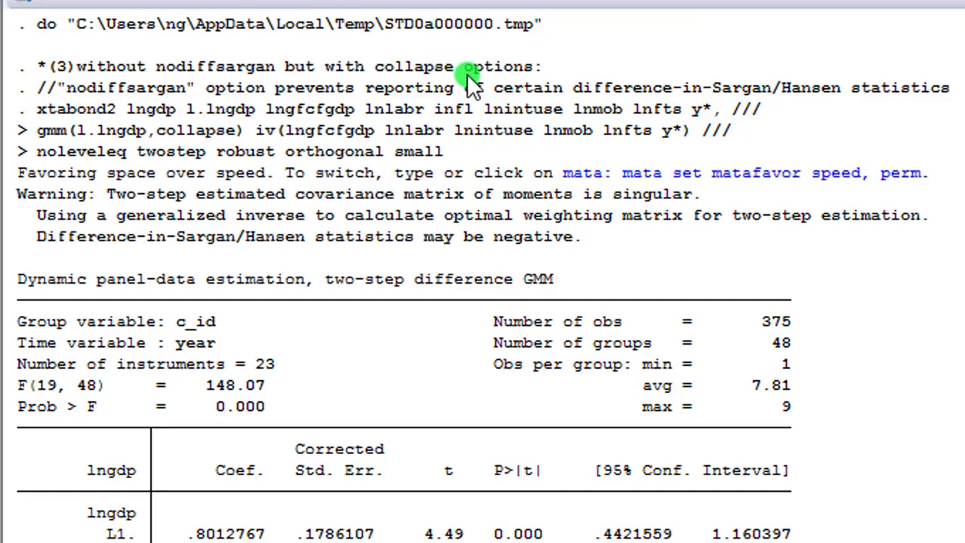
drag(30, 108, 431, 163)
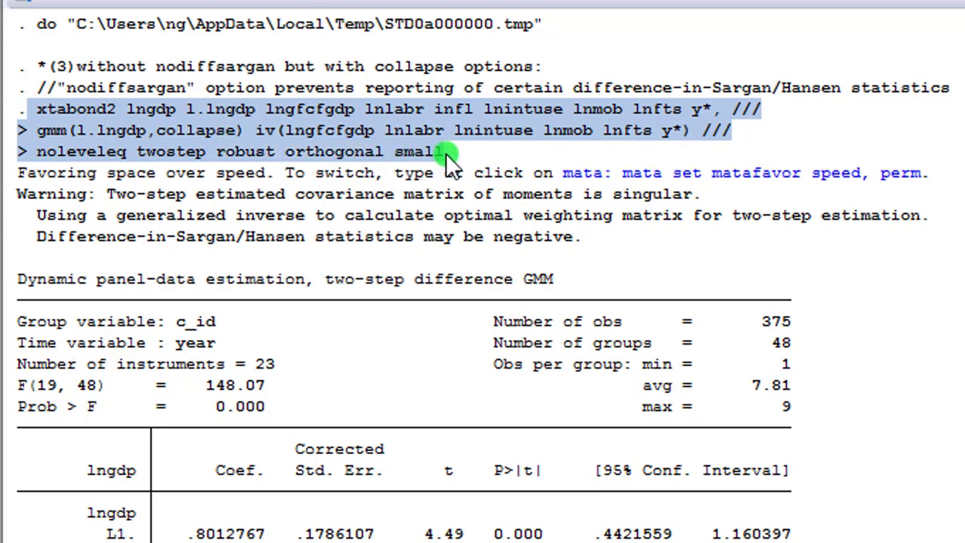
scroll(693, 317, down, 4)
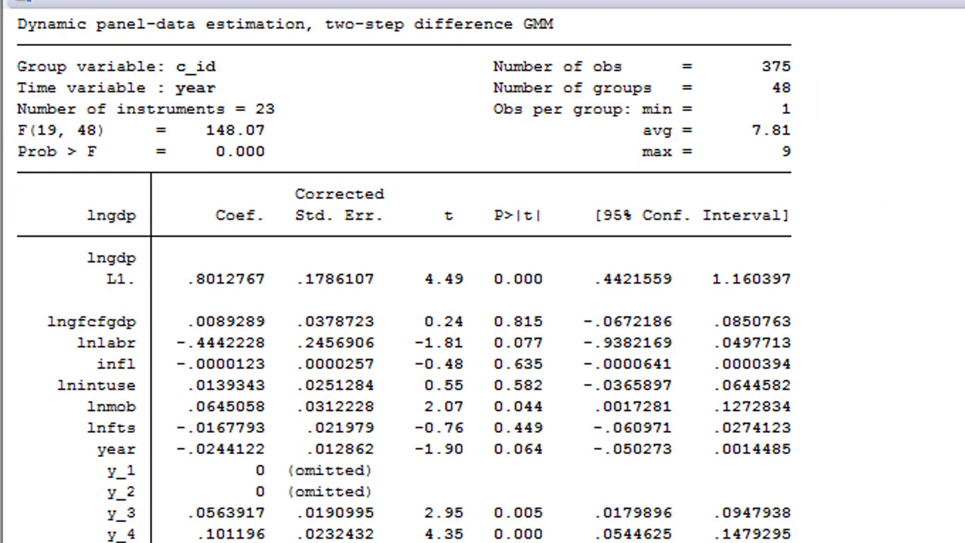
scroll(765, 465, down, 8)
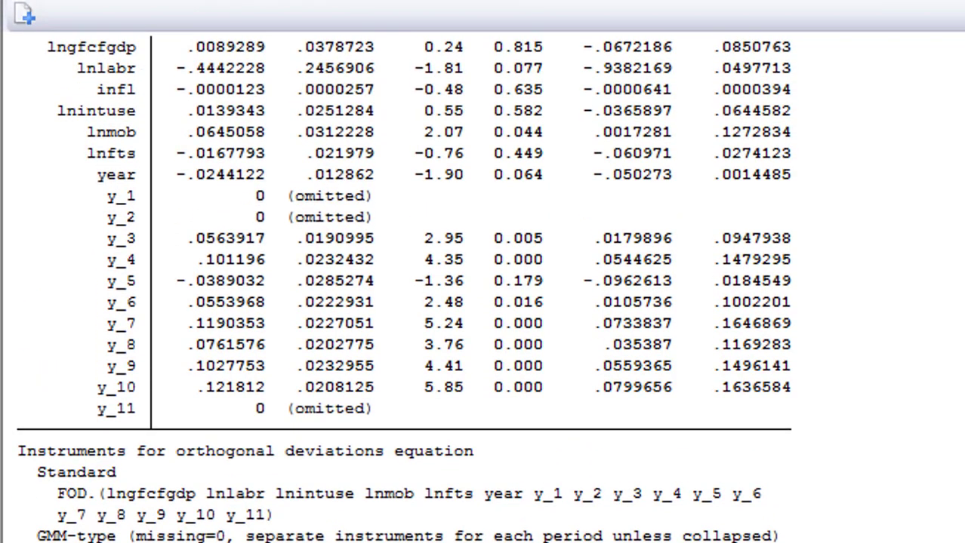
scroll(530, 126, up, 8)
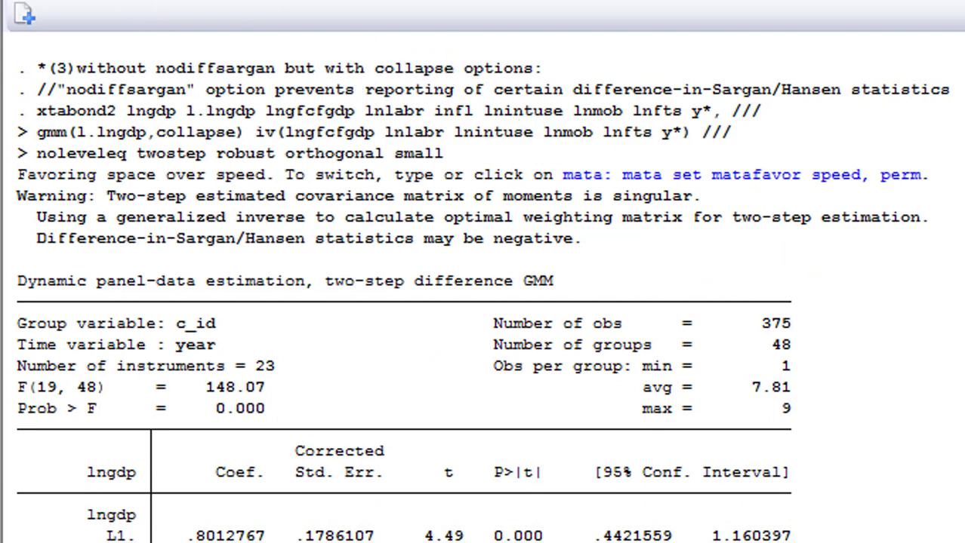
scroll(404, 293, down, 10)
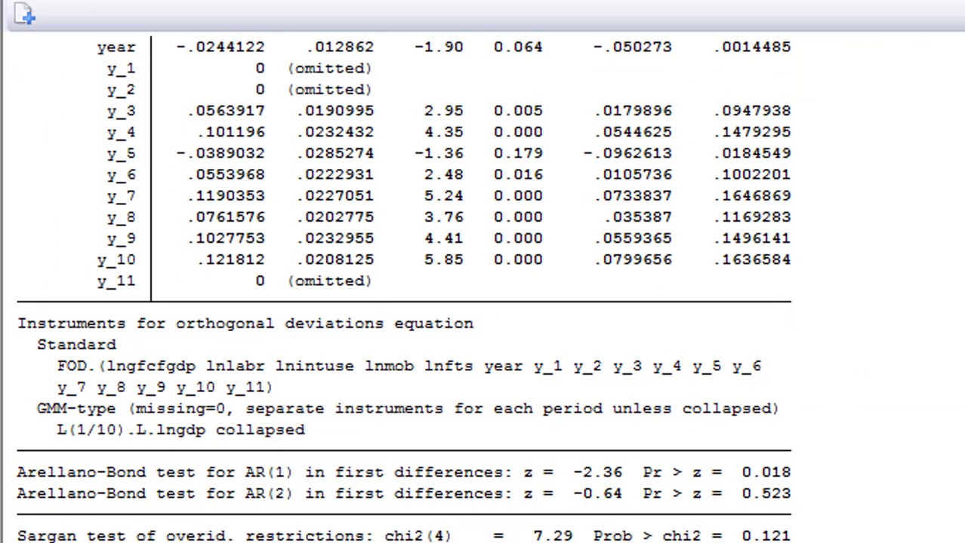
scroll(74, 416, down, 6)
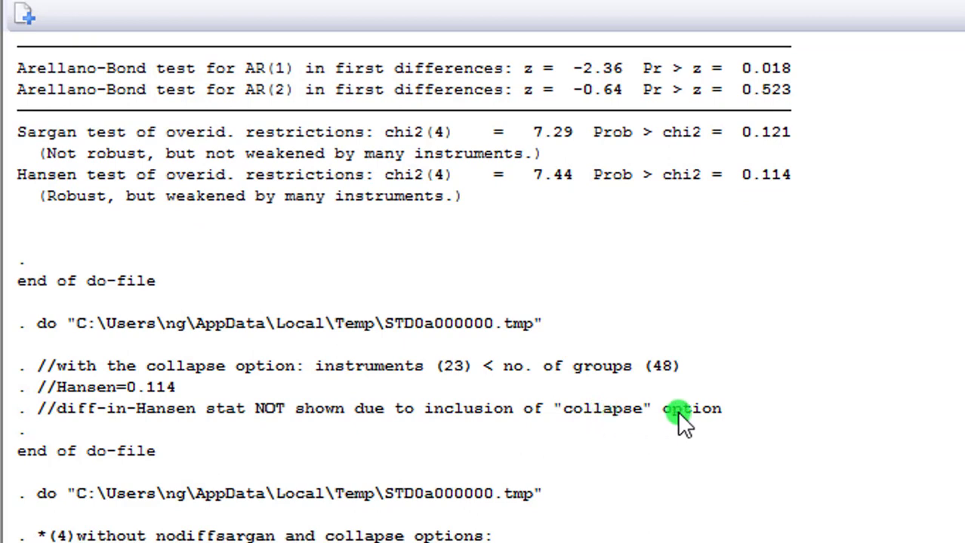
- Examine the logged results of model (4) without nodiffsargan and collapse, highlighting its command and checking the Difference-in-Hansen tests
scroll(722, 416, down, 7)
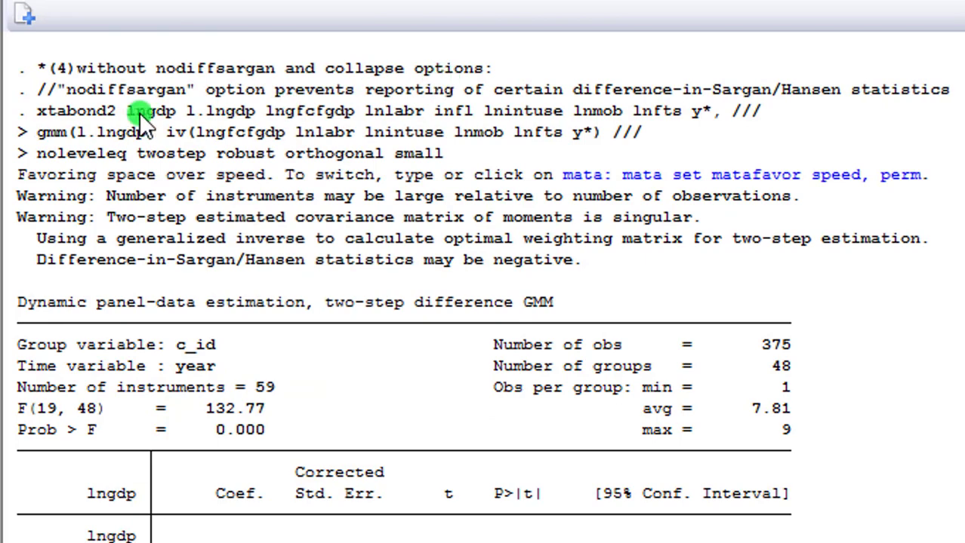
drag(108, 117, 431, 152)
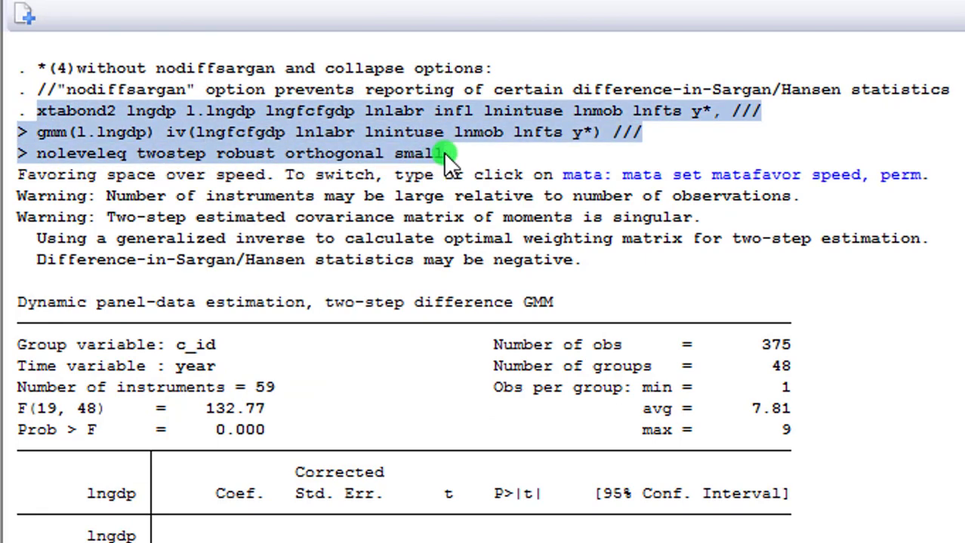
scroll(443, 152, down, 3)
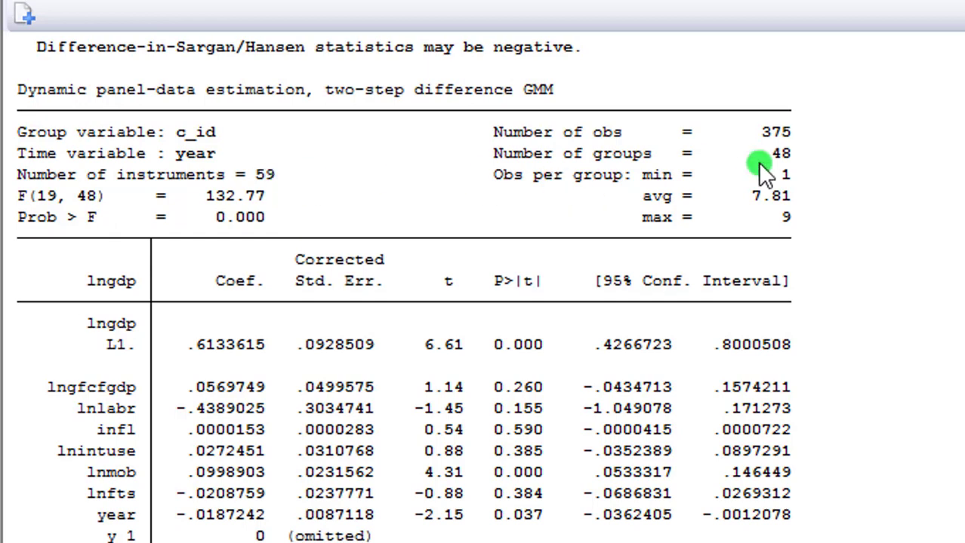
scroll(404, 290, down, 10)
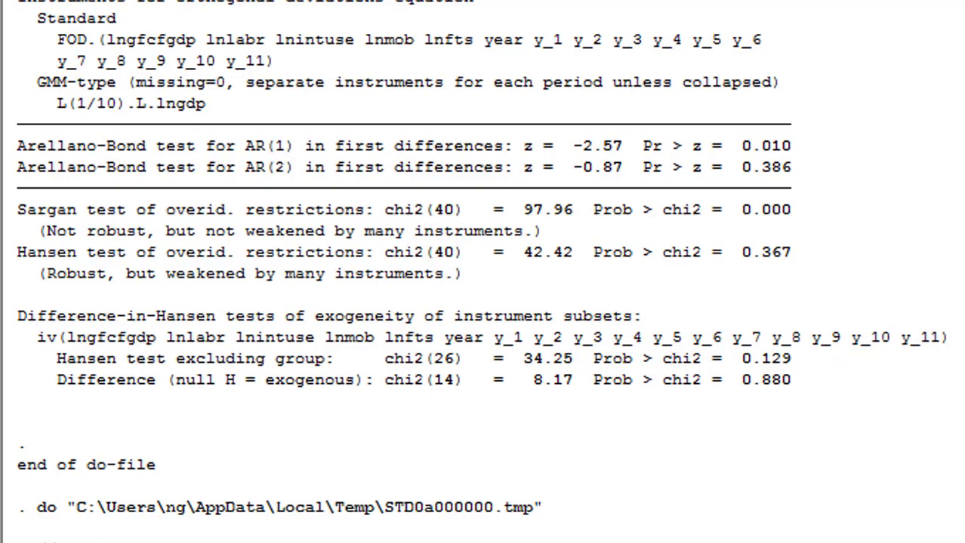
scroll(483, 272, up, 9)
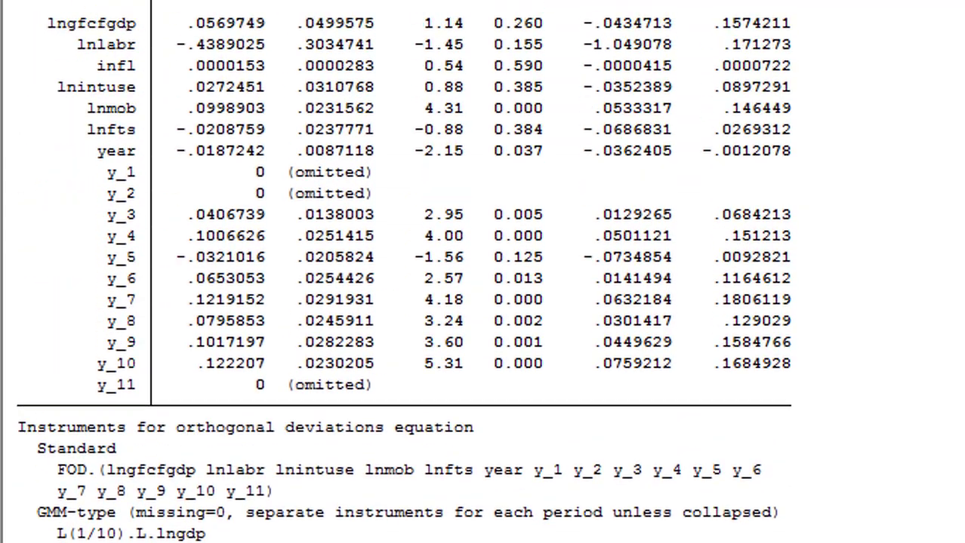
scroll(483, 271, up, 5)
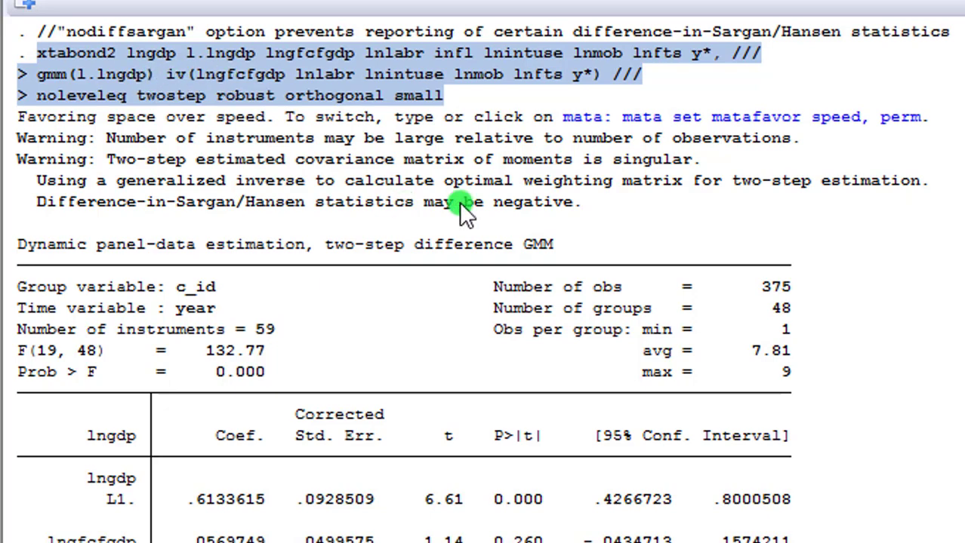
- Examine the logged results of model (5) without the robust option, highlighting its xtabond2 command and checking instruments, coefficients and diagnostic tests
scroll(453, 200, down, 10)
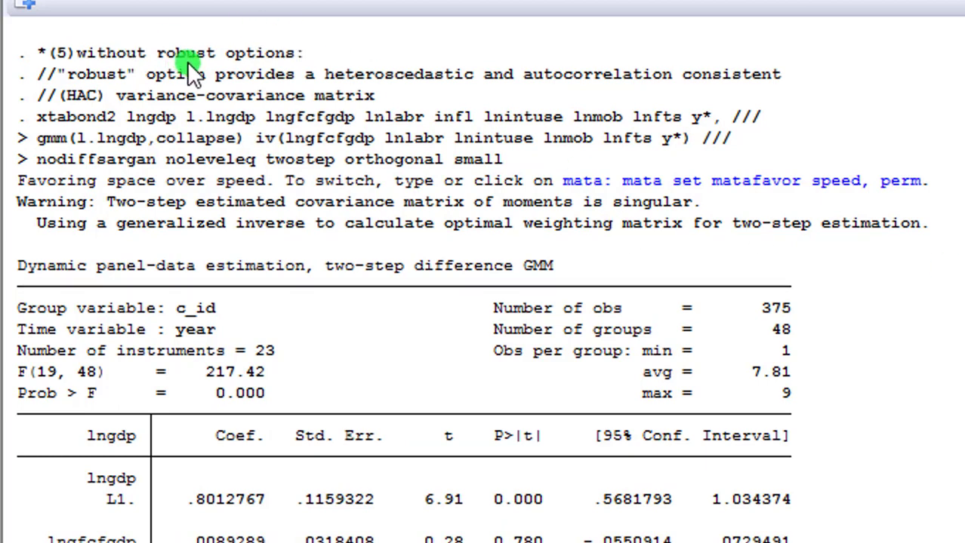
drag(38, 117, 445, 160)
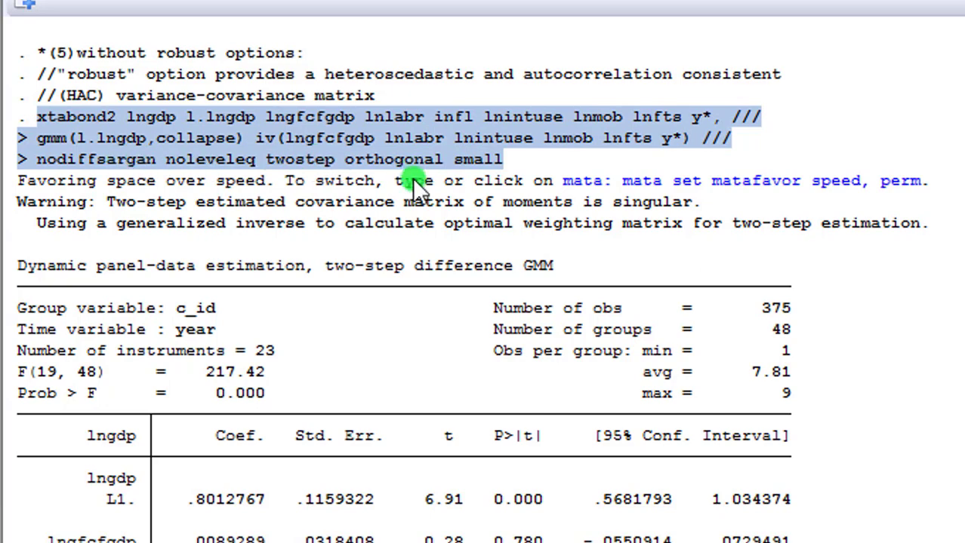
scroll(467, 225, down, 5)
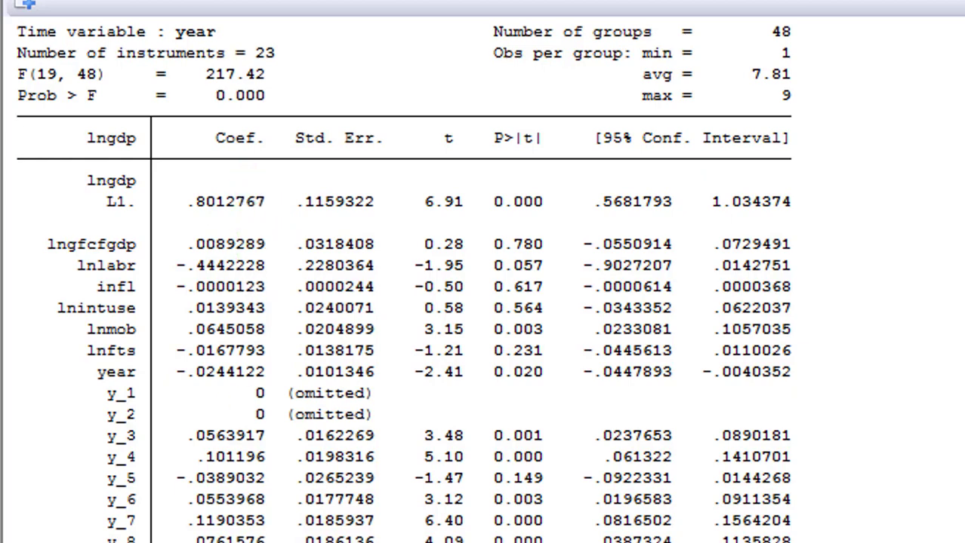
scroll(744, 407, down, 8)
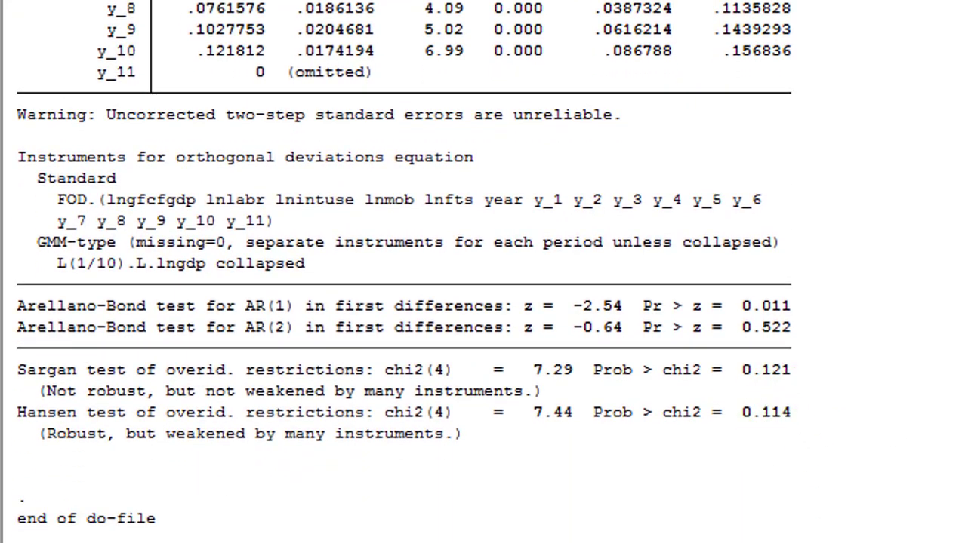
scroll(404, 271, up, 5)
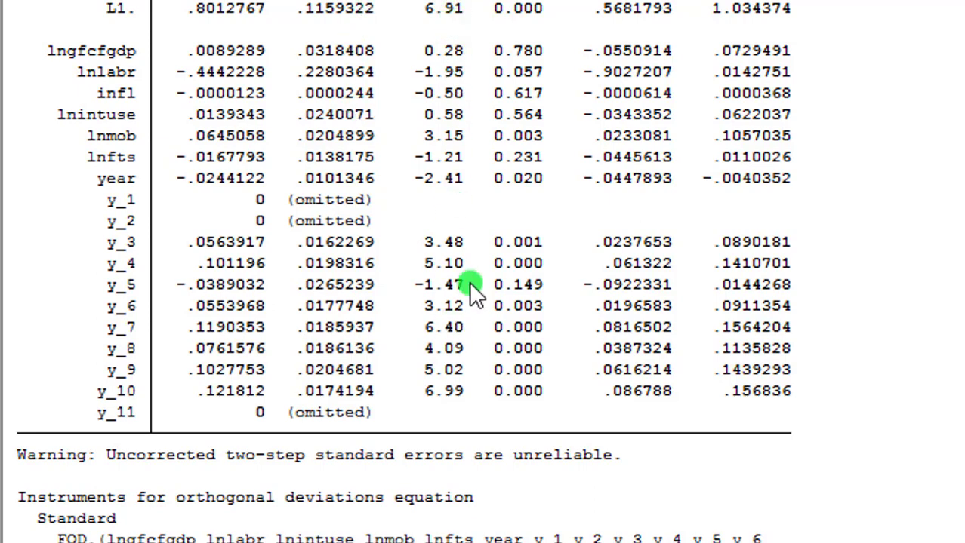
- Examine the logged results of model (6) without the small option, highlighting its command and checking the z and Wald statistics and diagnostic tests
scroll(462, 365, up, 5)
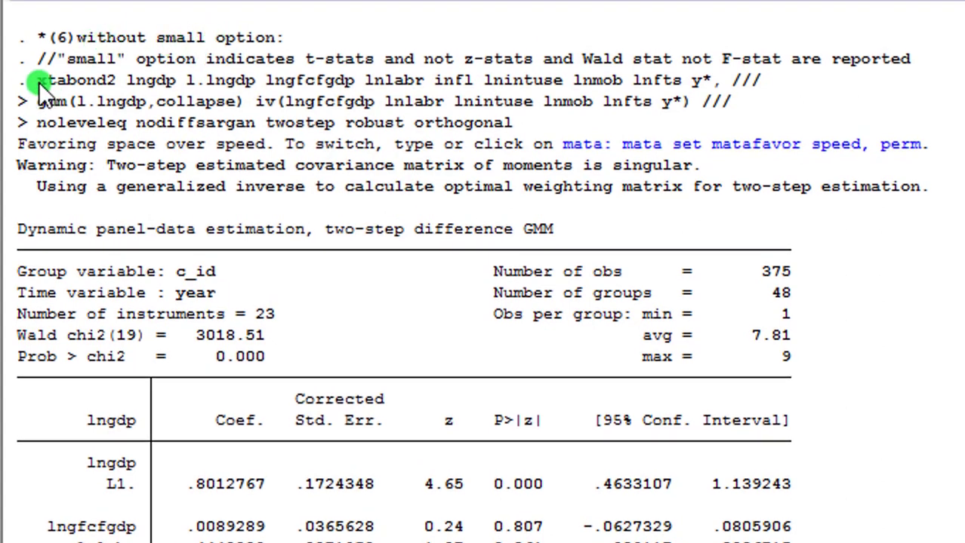
drag(39, 82, 513, 121)
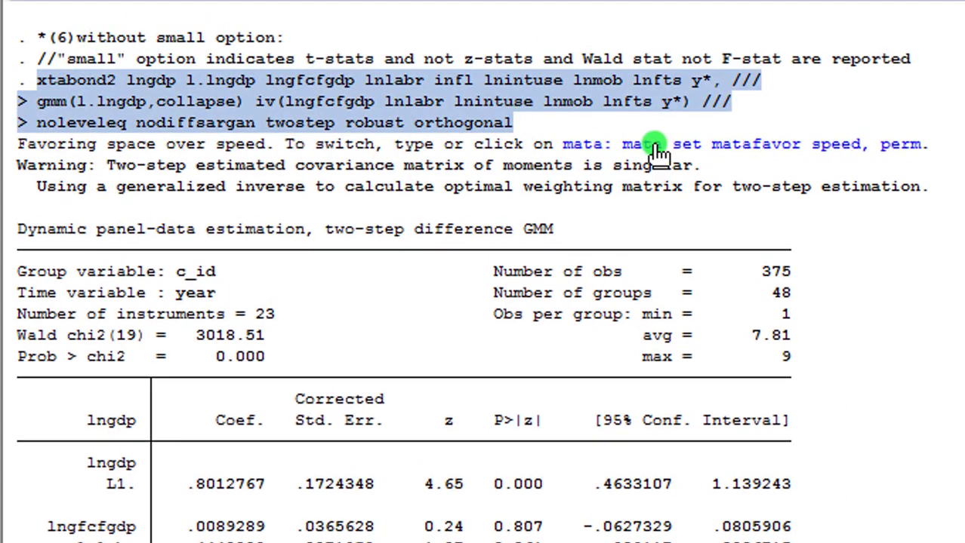
scroll(471, 273, down, 5)
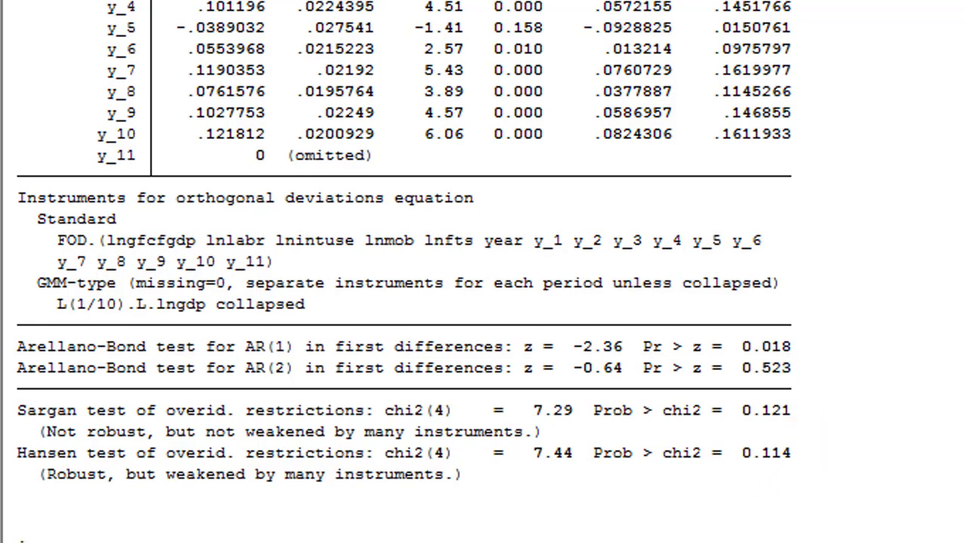
scroll(793, 204, up, 6)
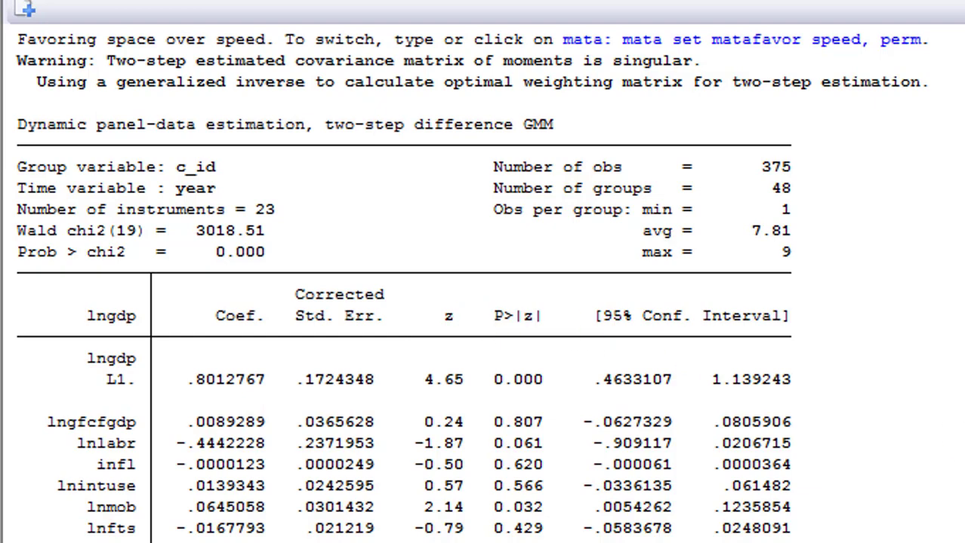
- Highlight the xtabond2 command of model (7) without the orthogonal option in the log and check its observation, instrument and group counts
scroll(483, 302, down, 15)
click(234, 120)
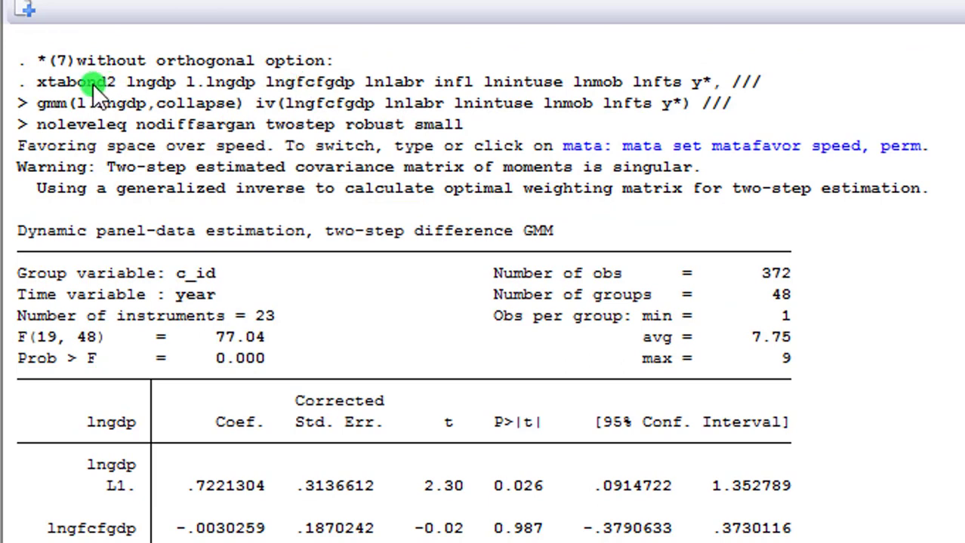
drag(34, 84, 454, 123)
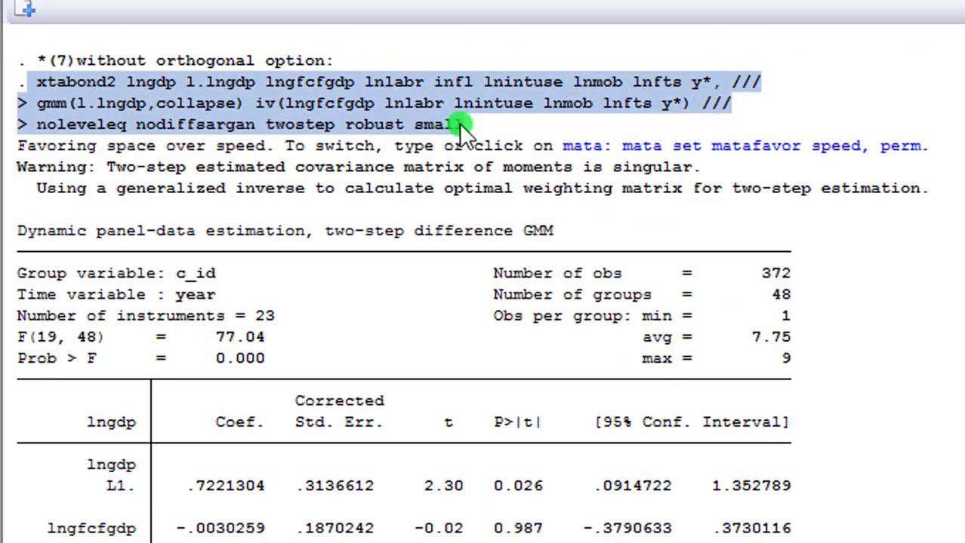
scroll(458, 123, down, 4)
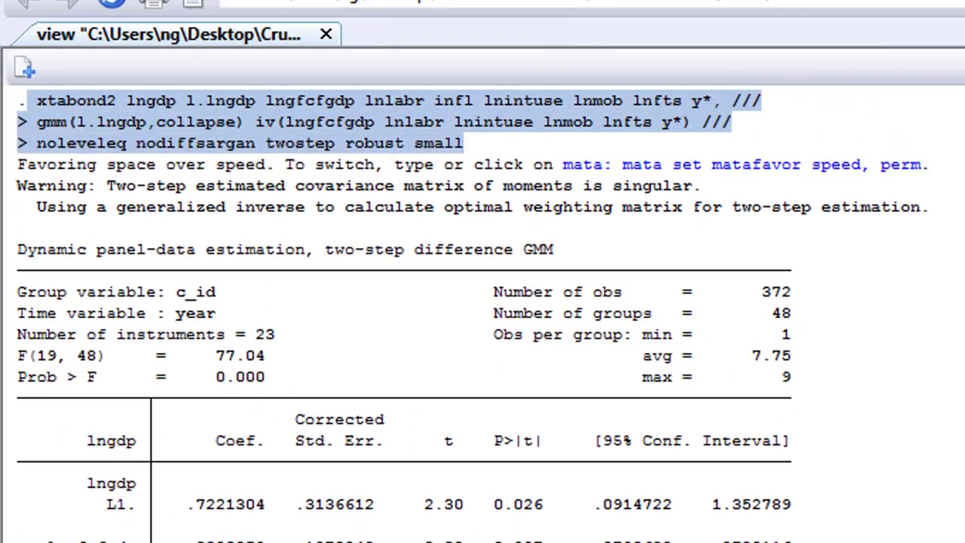
- Review the logged output of model (6) again, from header and coefficients to diagnostic tests, to compare it with model (7)
scroll(181, 283, down, 15)
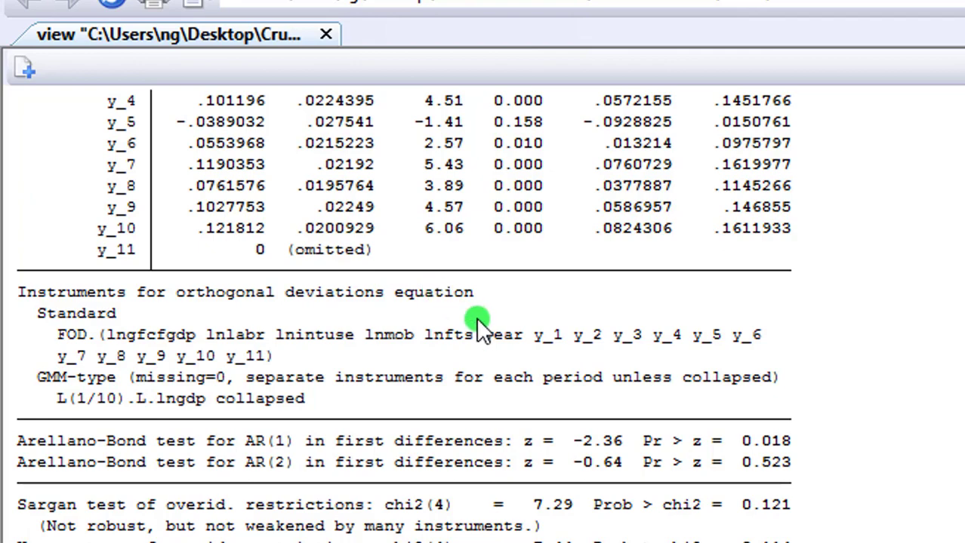
scroll(404, 315, down, 10)
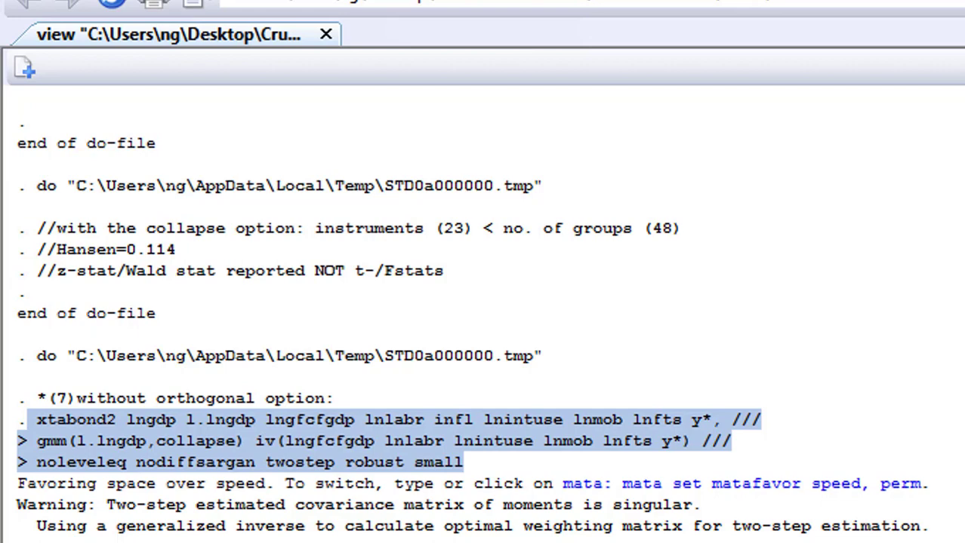
scroll(766, 293, down, 5)
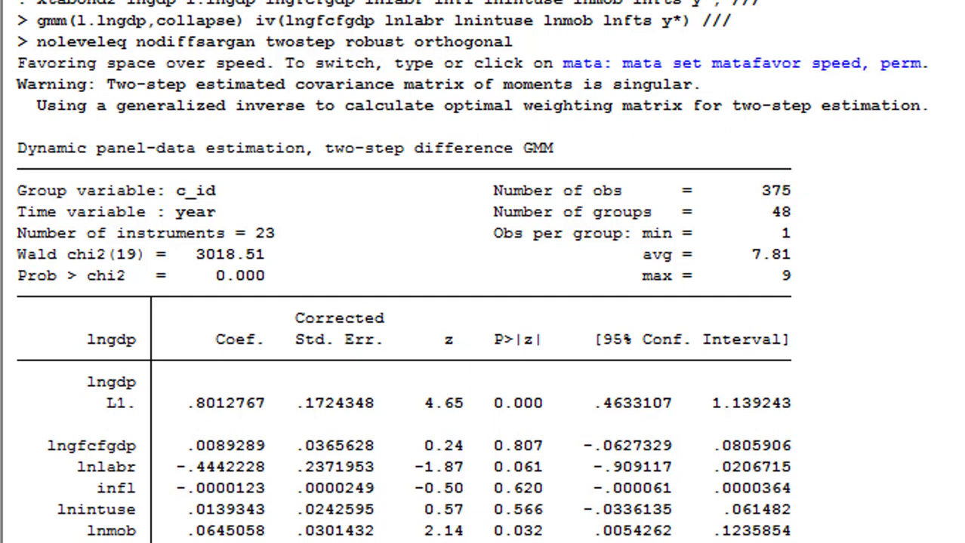
scroll(472, 272, down, 10)
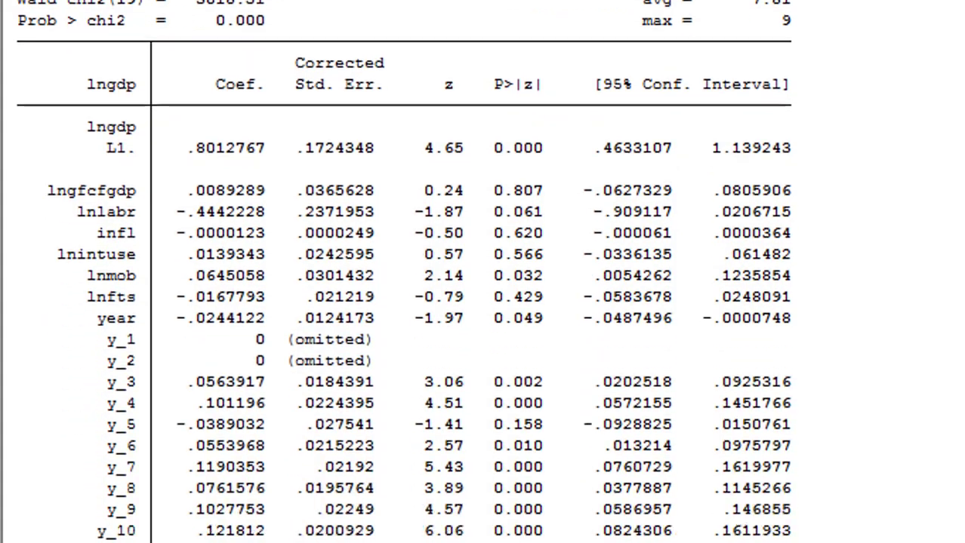
scroll(483, 272, down, 15)
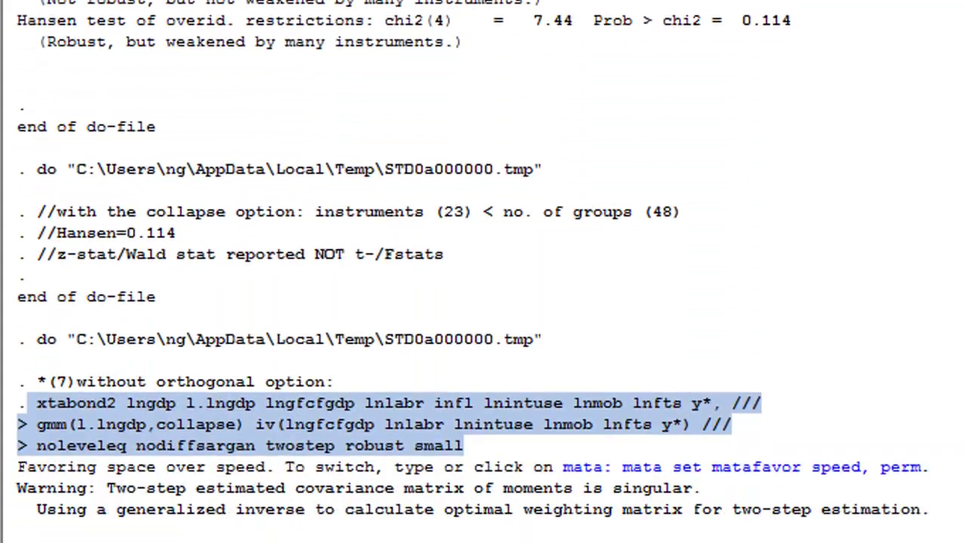
- Examine model (7)'s coefficients, first-differences instruments, and AR, Sargan and Hansen tests in the log
scroll(926, 420, down, 15)
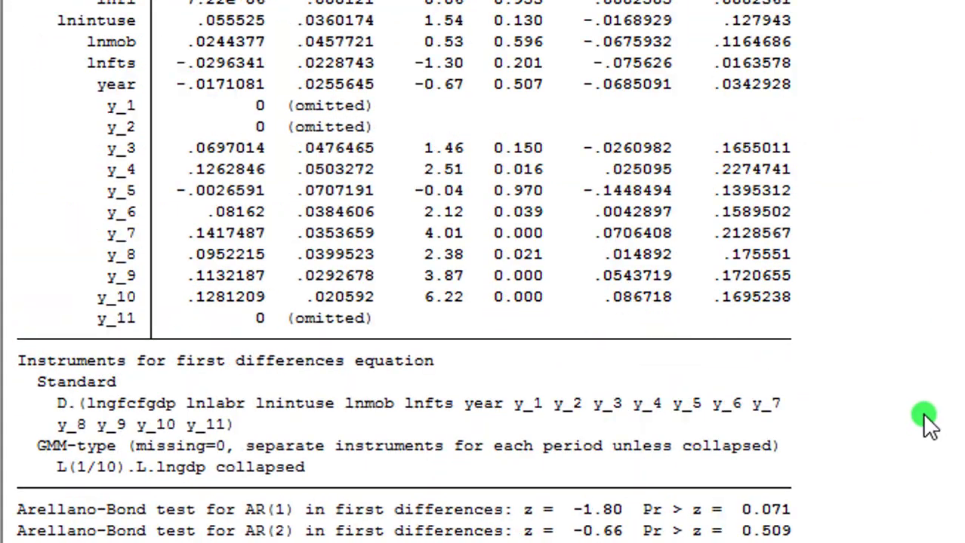
scroll(784, 500, down, 4)
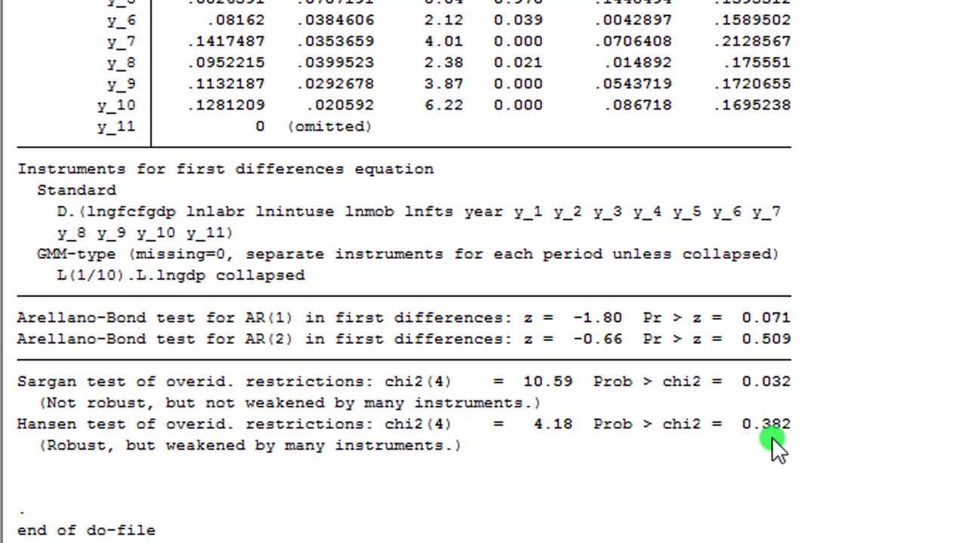
scroll(788, 431, up, 3)
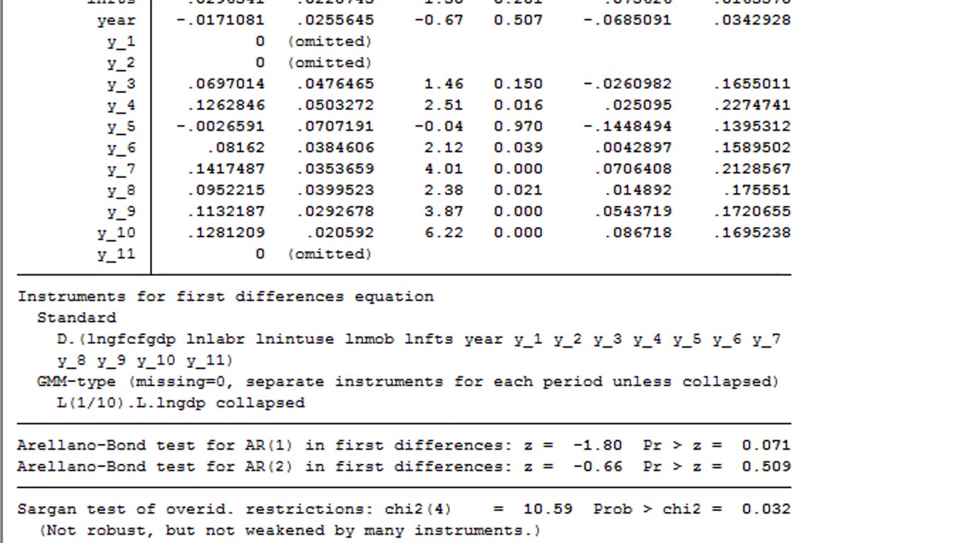
scroll(404, 272, down, 1)
scroll(404, 271, up, 6)
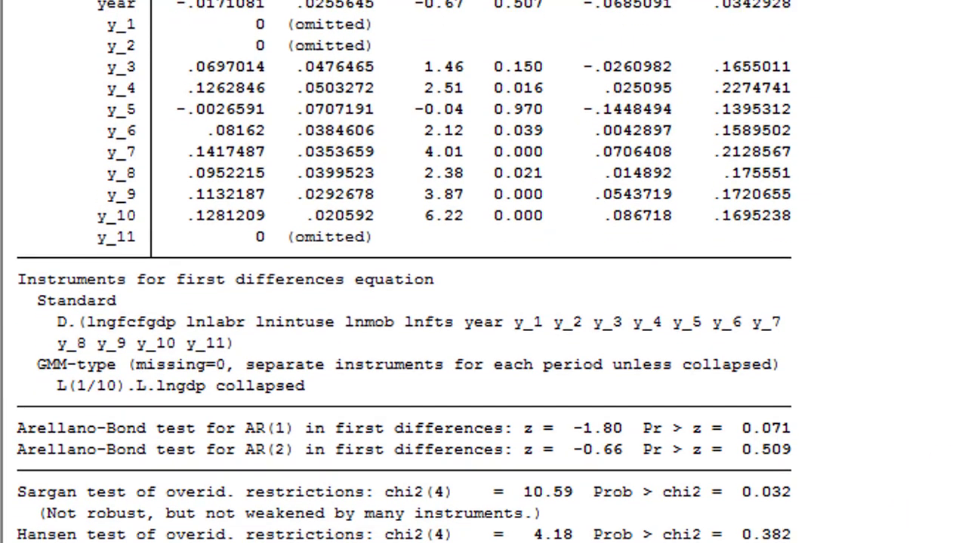
scroll(404, 272, up, 4)
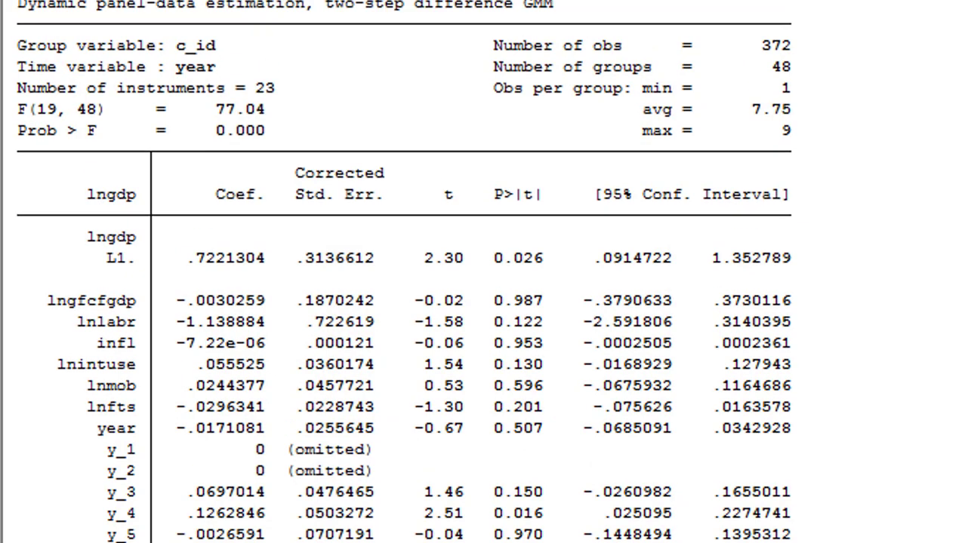
scroll(404, 272, up, 5)
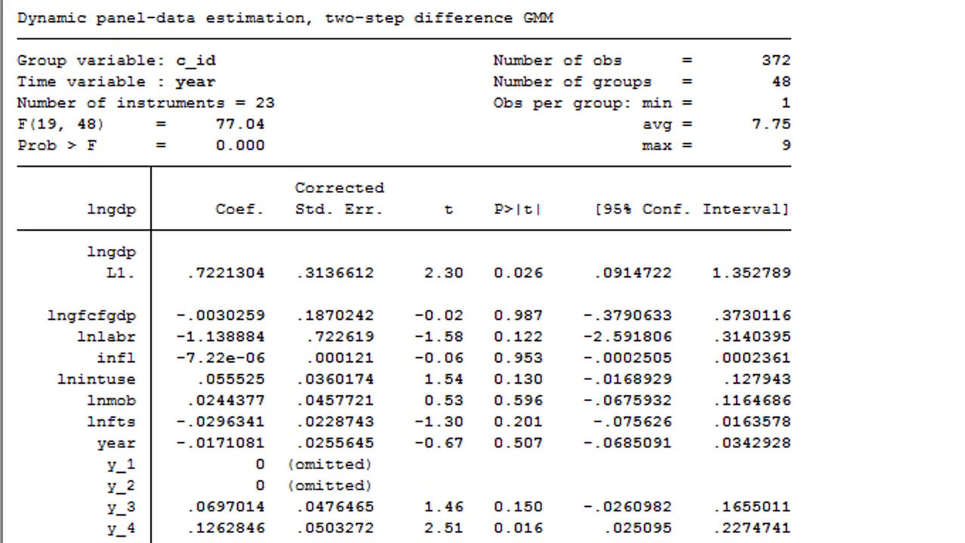
- Examine the logged results of model (8) with infl as additional instrument, highlighting its command and checking instruments, coefficients and diagnostic tests
scroll(149, 46, down, 20)
click(150, 46)
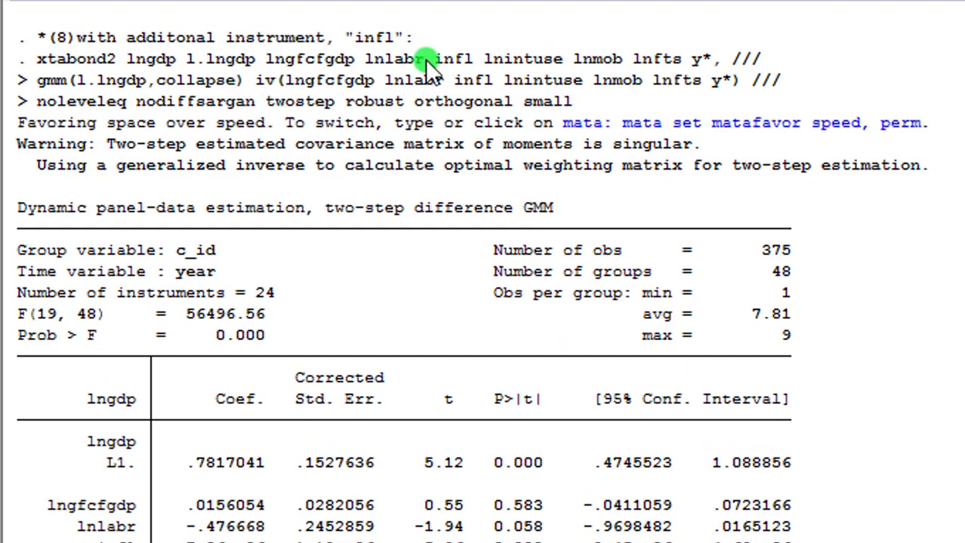
drag(34, 59, 753, 98)
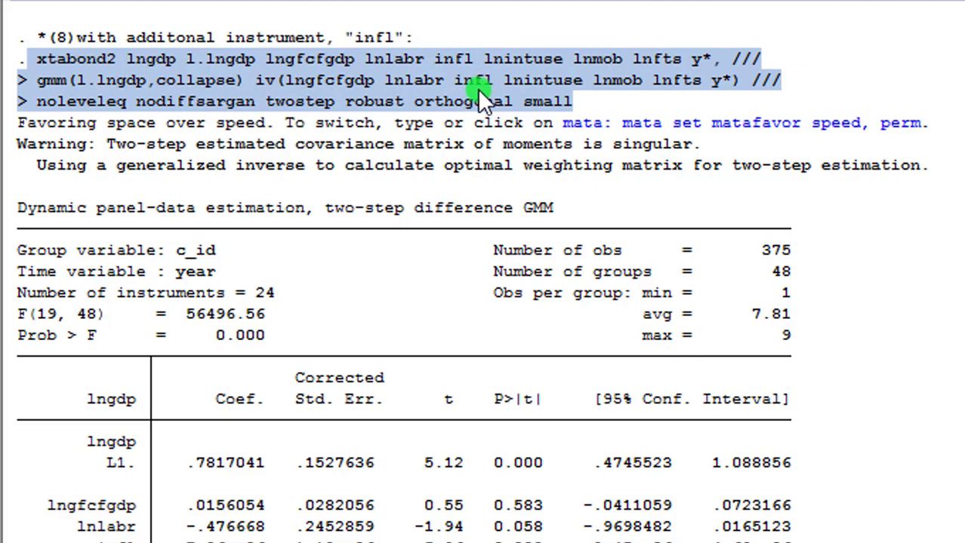
scroll(219, 42, down, 4)
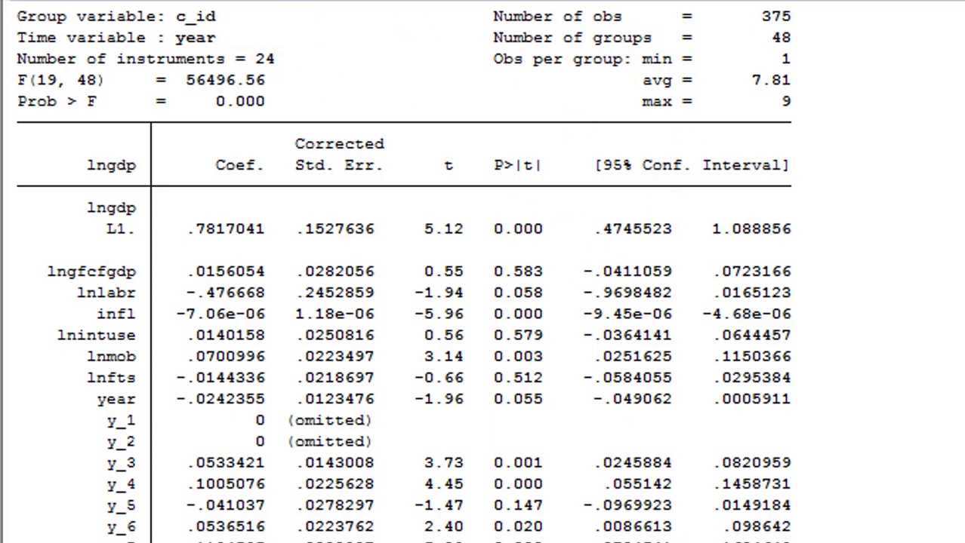
scroll(404, 302, down, 1)
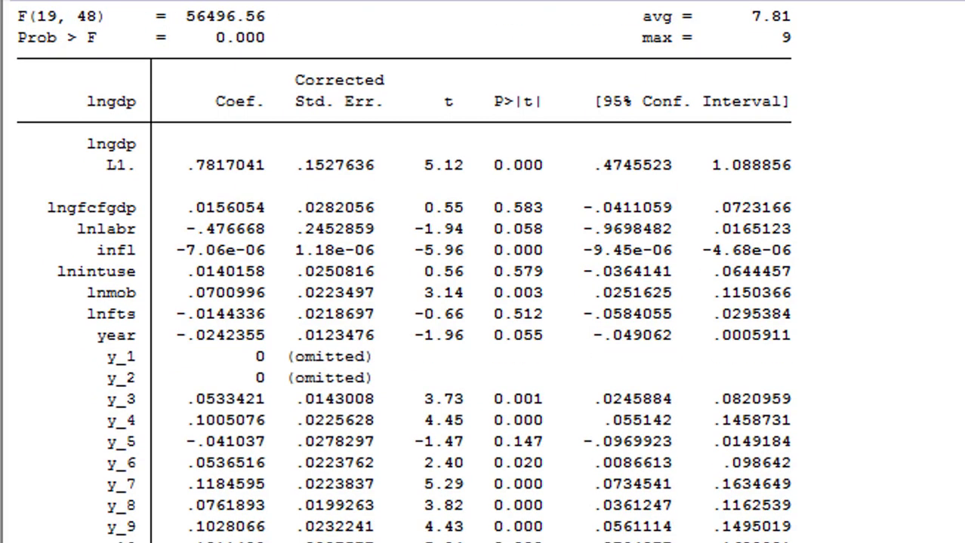
scroll(695, 434, down, 6)
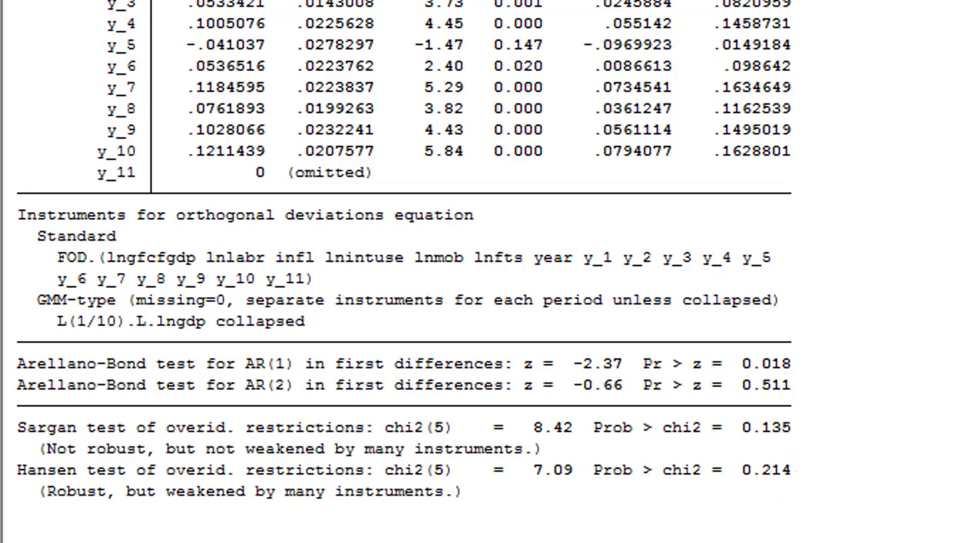
scroll(404, 272, up, 5)
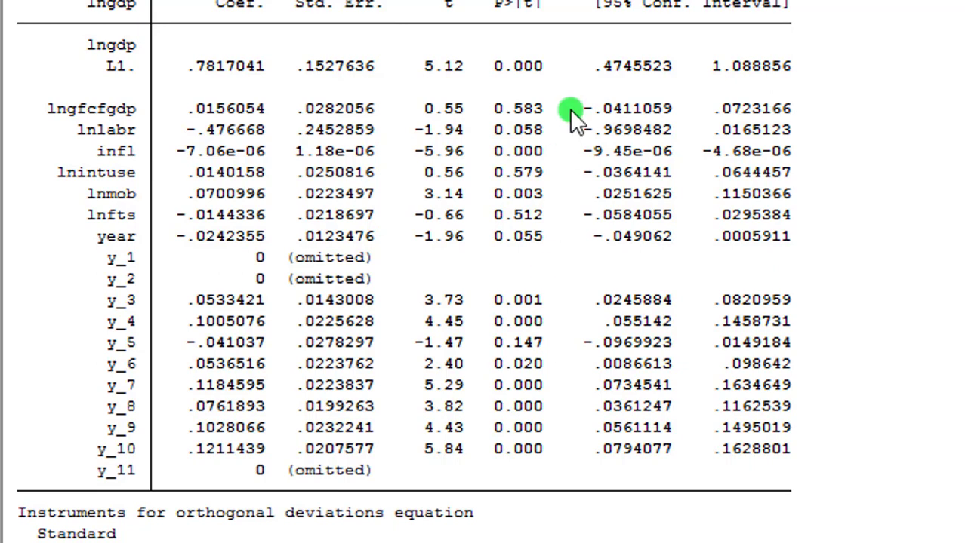
scroll(573, 121, up, 1)
- Examine the logged results of model (9) with lntrade as additional instrument, highlighting lntrade and the command and checking coefficients and diagnostic tests
scroll(600, 298, up, 5)
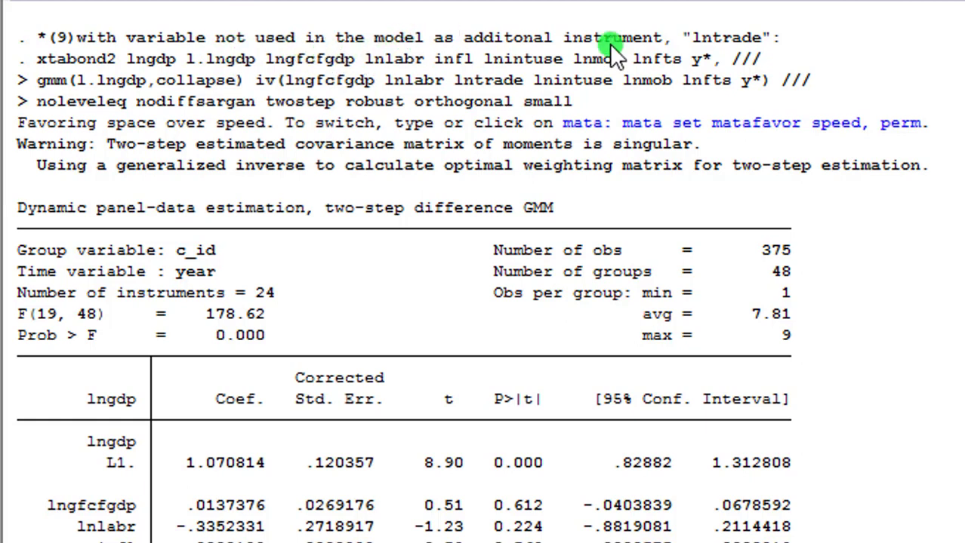
drag(684, 36, 765, 43)
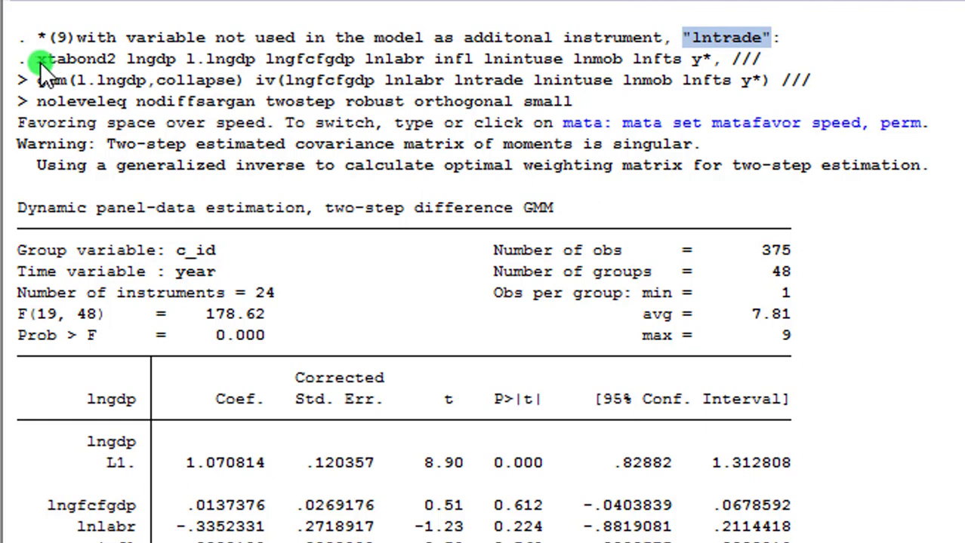
drag(31, 62, 485, 76)
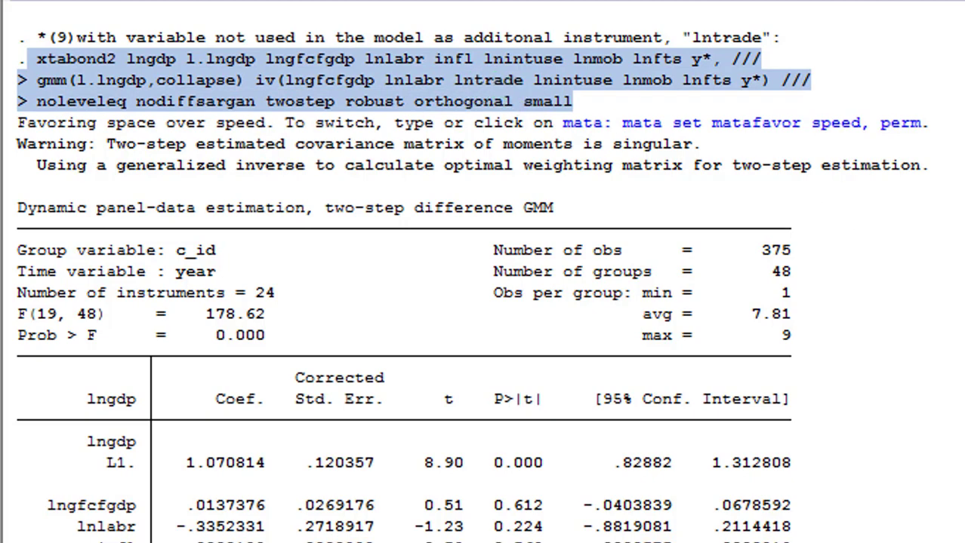
scroll(264, 173, down, 3)
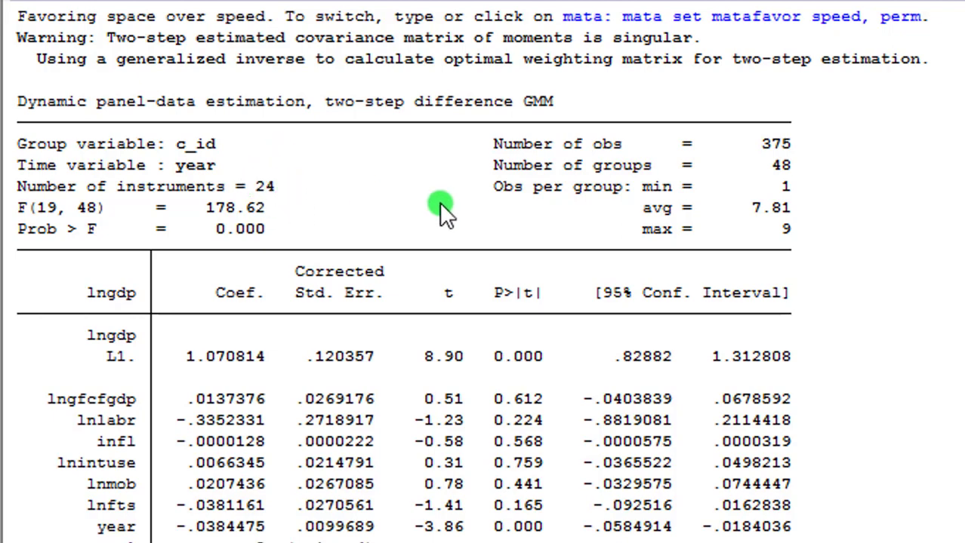
scroll(439, 202, down, 5)
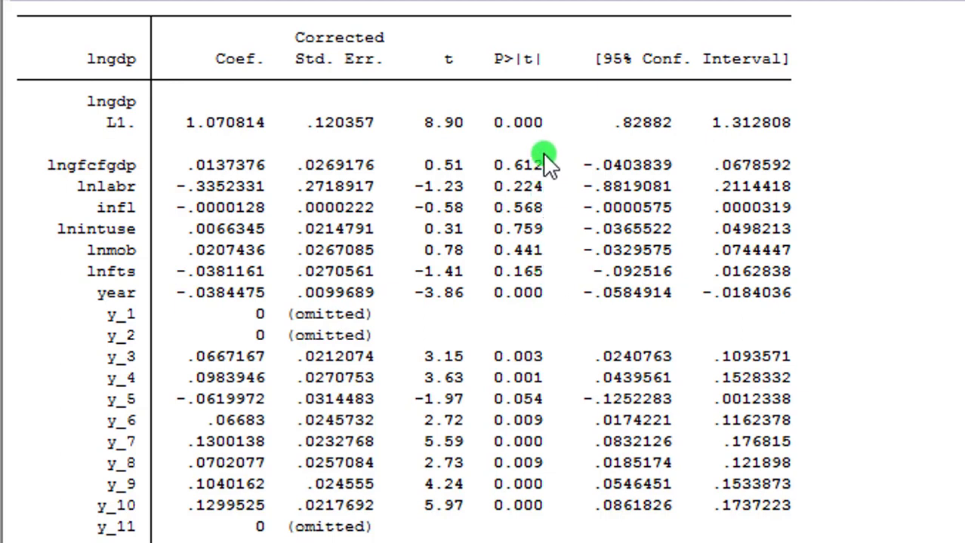
scroll(545, 263, down, 6)
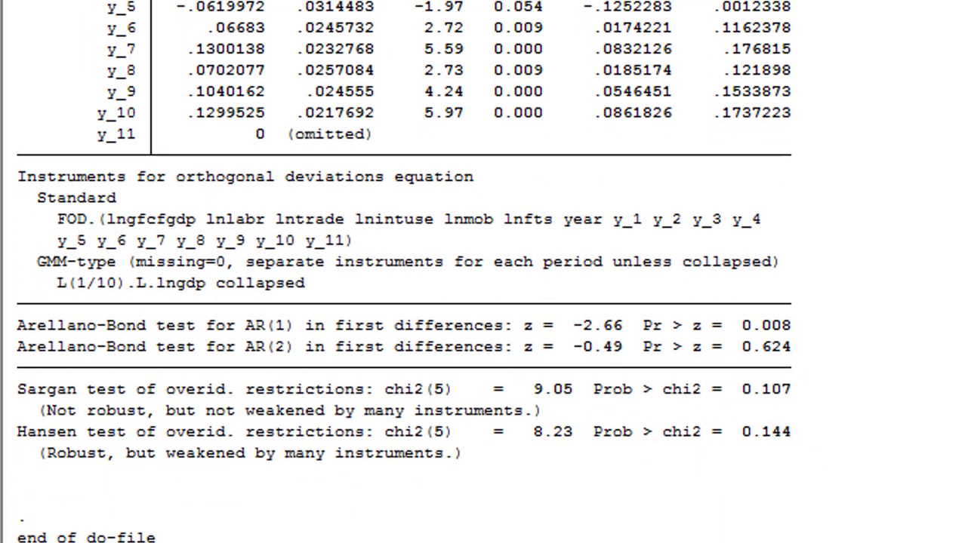
- Compare model (9)'s logged coefficients, header and command with the coefficients and command of model (8), which uses infl as additional instrument
scroll(785, 452, up, 8)
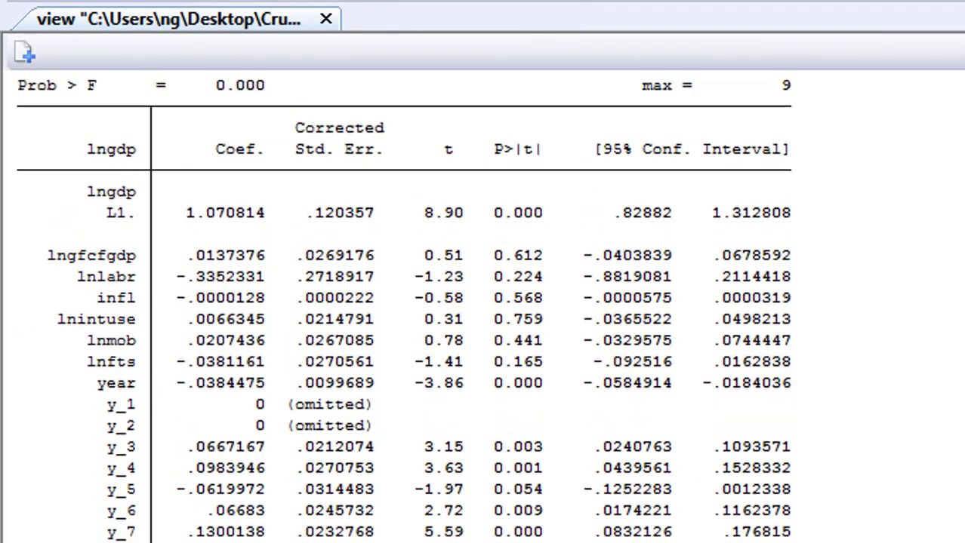
scroll(404, 302, up, 1)
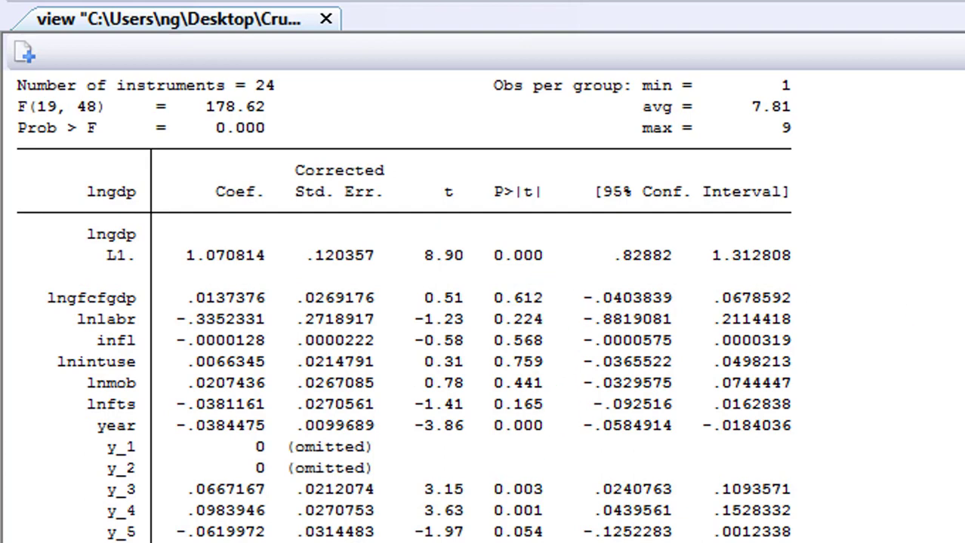
scroll(404, 302, up, 2)
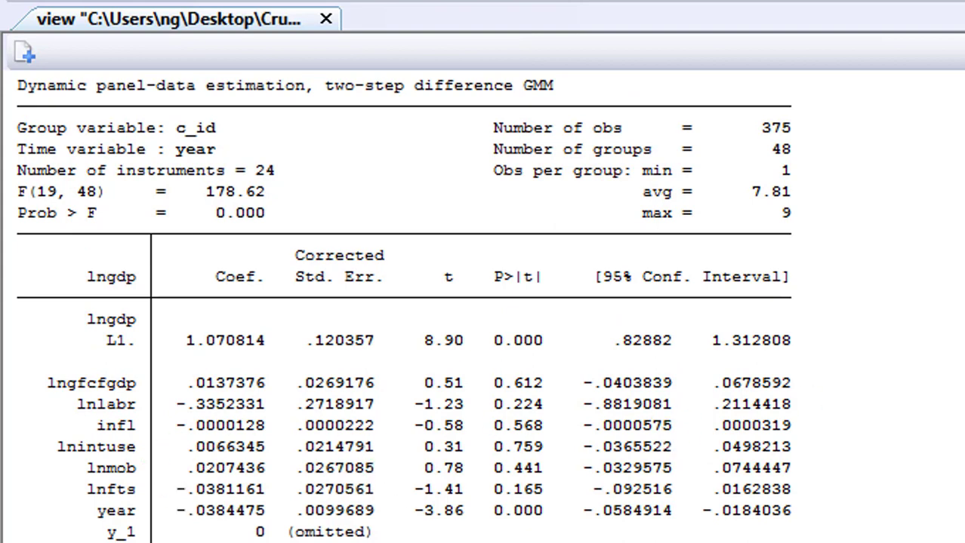
scroll(667, 432, up, 5)
scroll(483, 302, up, 15)
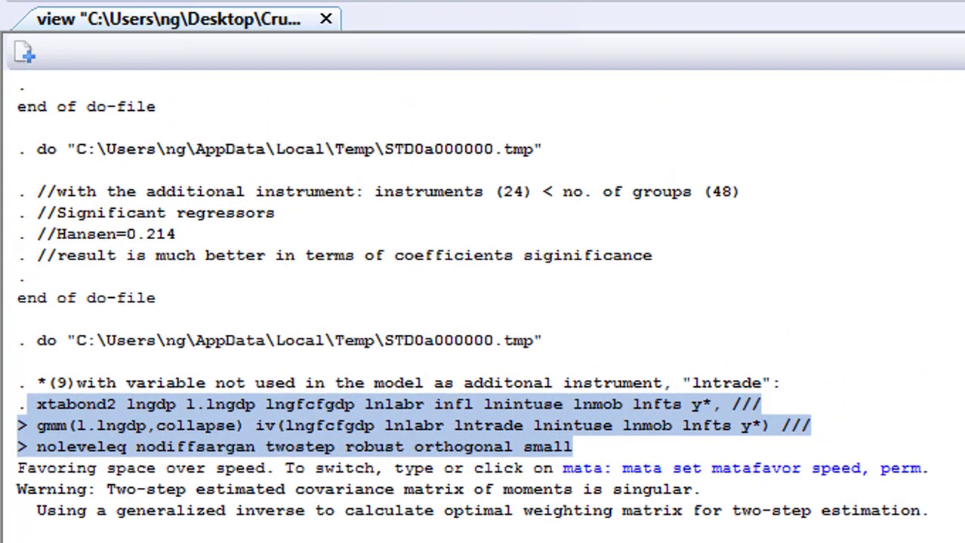
scroll(403, 310, up, 5)
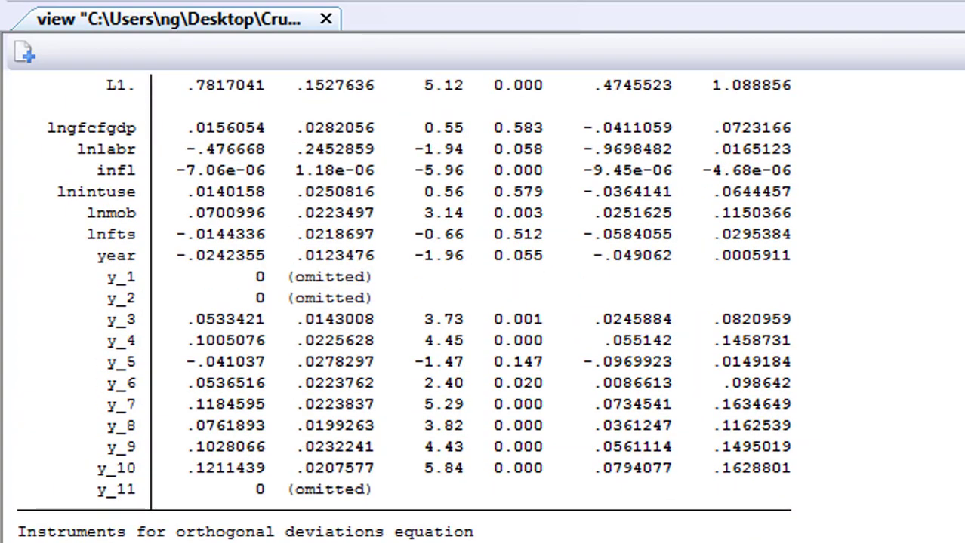
scroll(484, 302, up, 6)
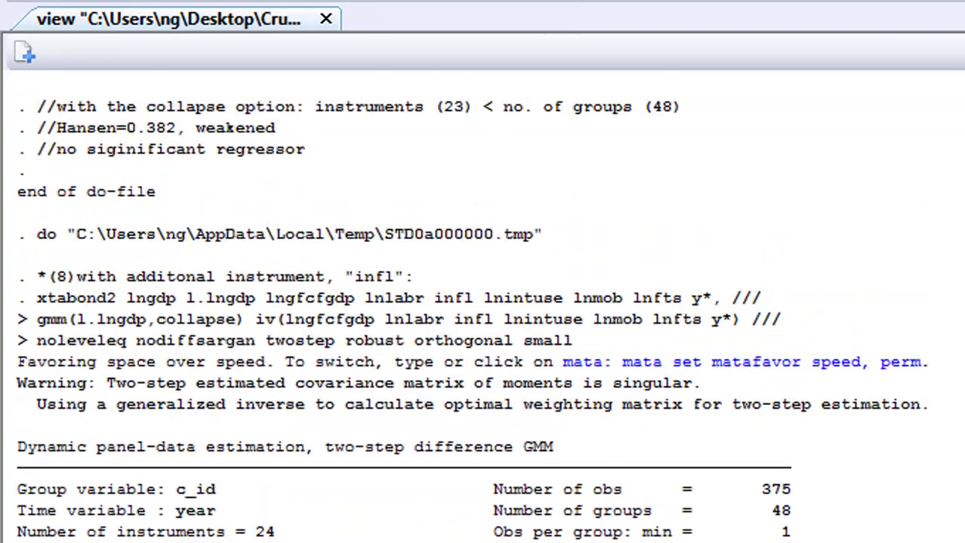